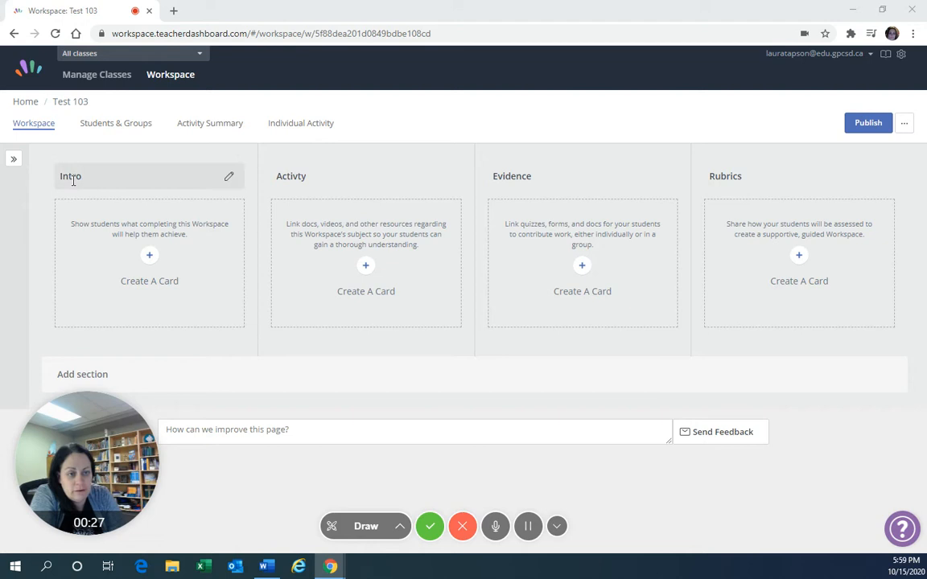
mouse_move(49, 509)
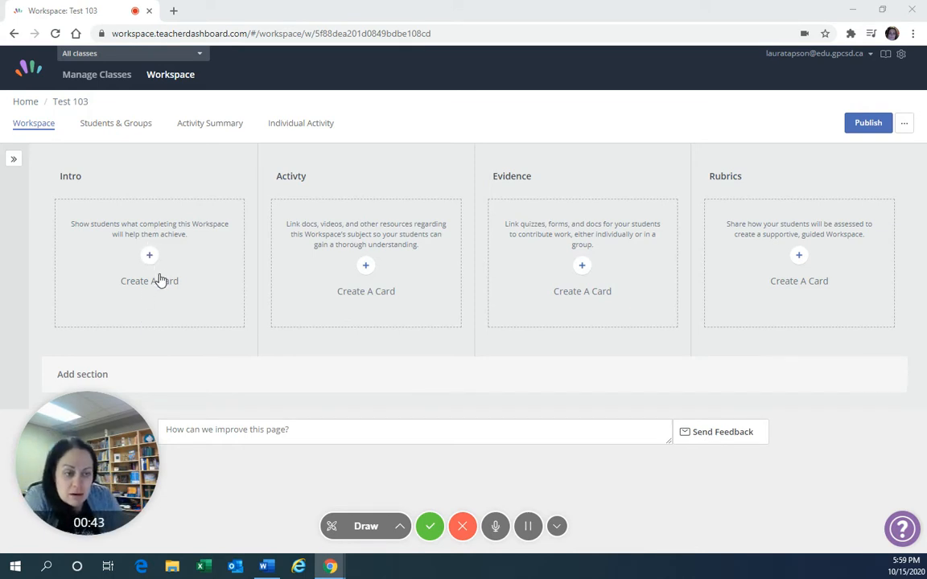
drag(92, 399, 543, 105)
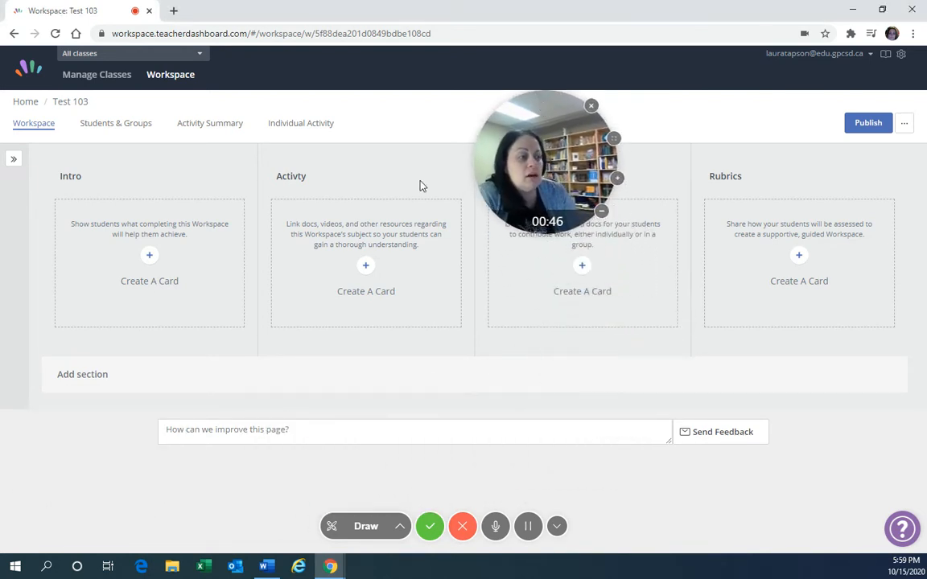
Step: Create a card in the Intro column and title it "LA Activity 1"
click(150, 259)
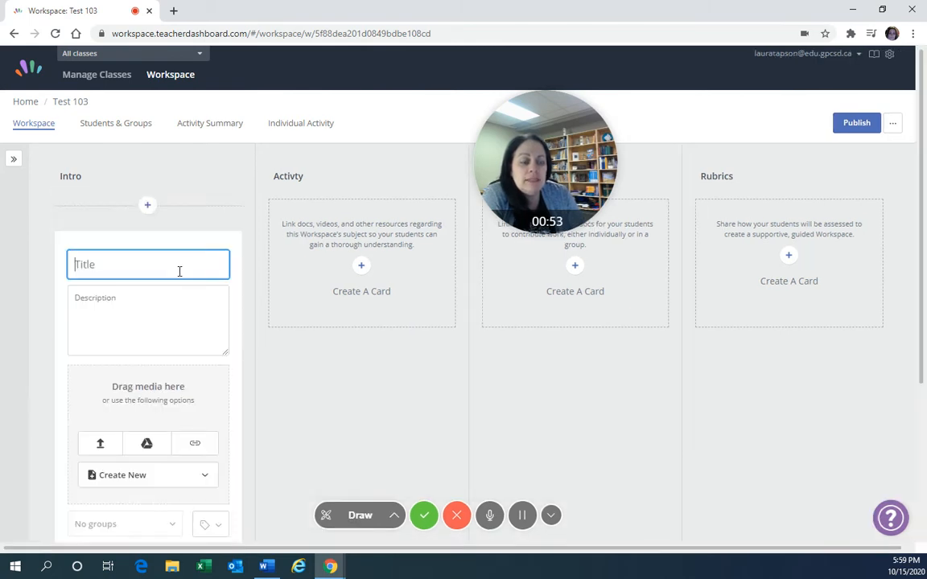
scroll(208, 337, down, 1)
scroll(208, 336, down, 1)
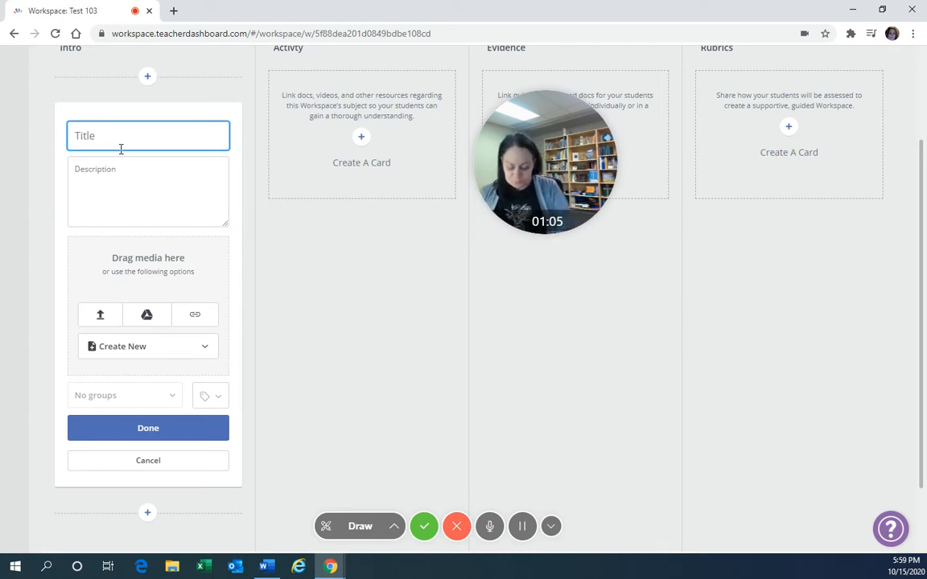
text(LA )
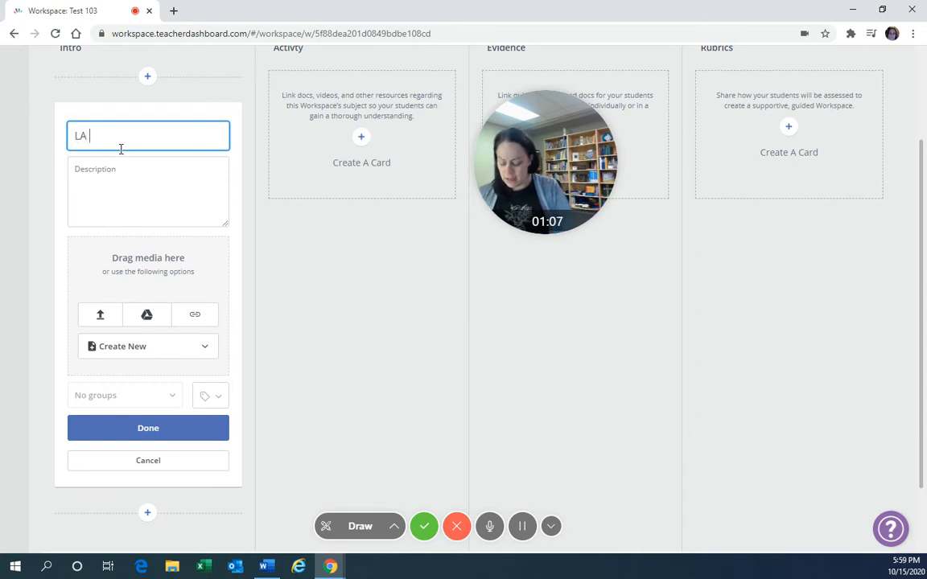
text(ACtivty)
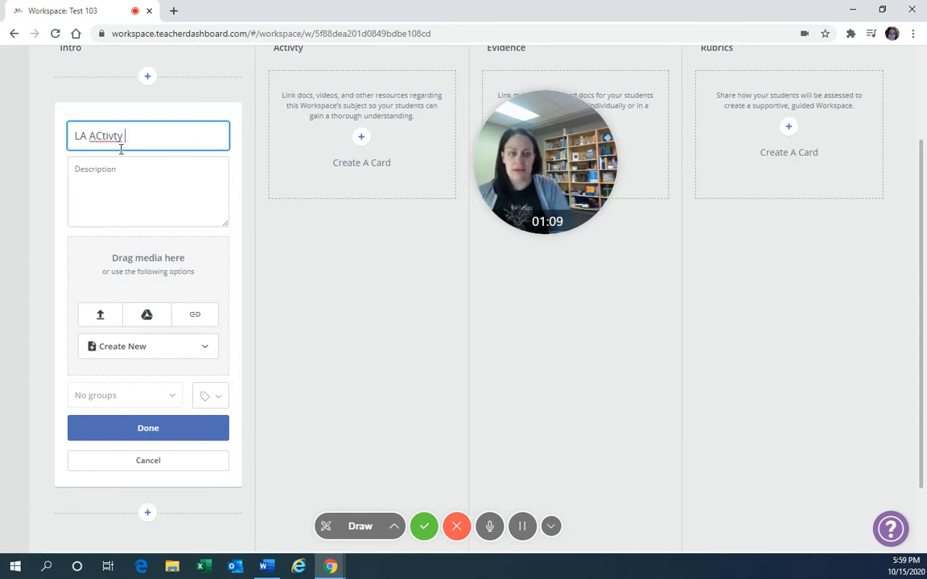
key(BackSpace)
key(BackSpace)
key(BackSpace)
key(BackSpace)
text(ctivity 1)
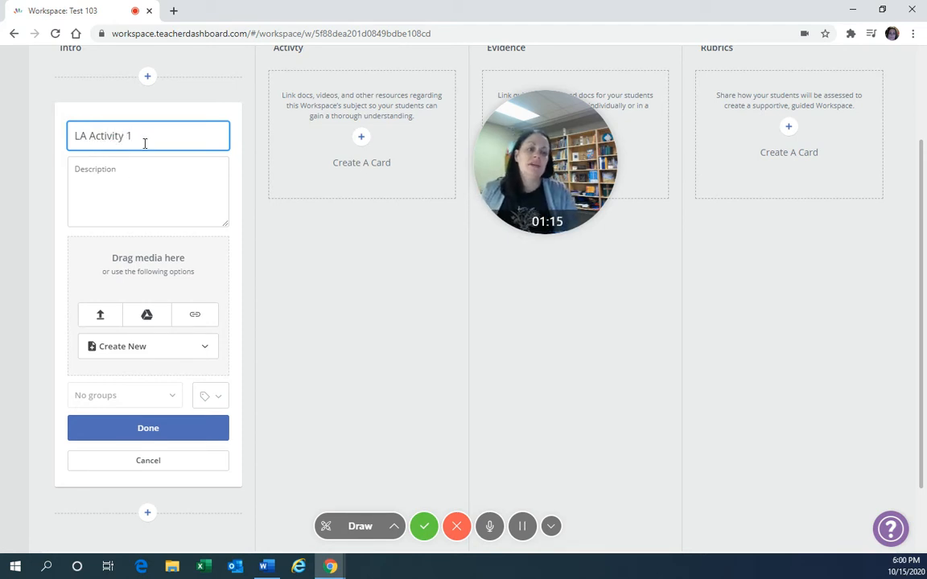
Step: Start the card's description with "Please open file, go through the slides. Do the folloiwg:" followed by a blank line
click(135, 176)
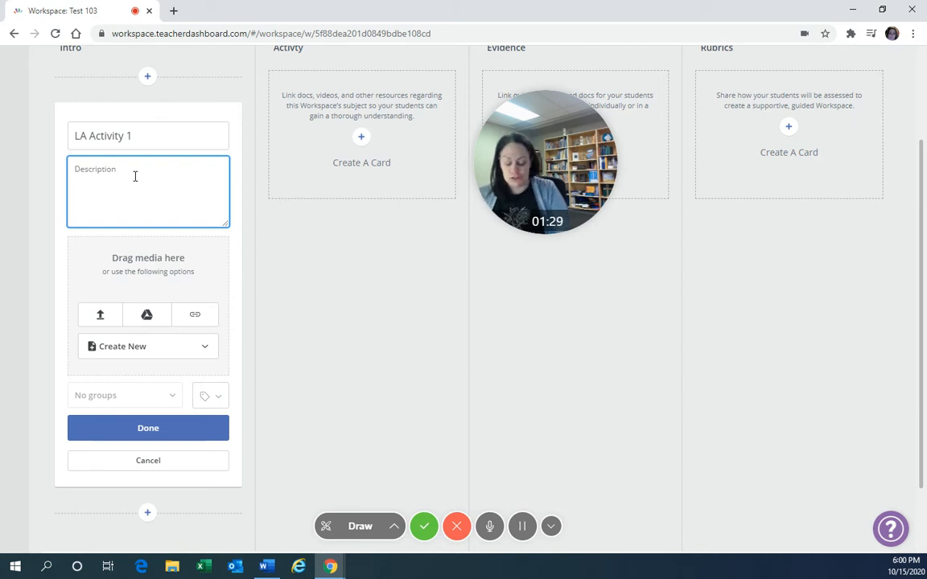
text(Please open f)
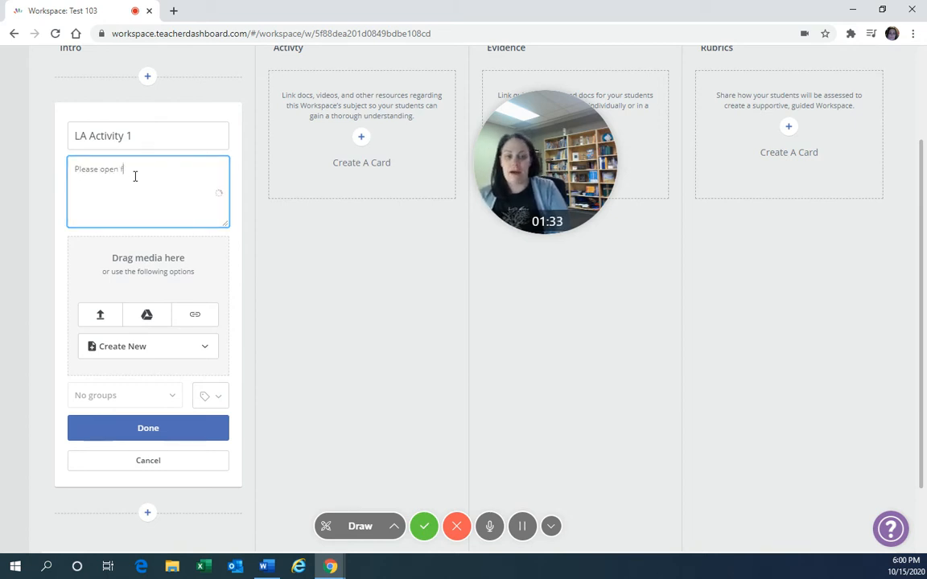
text(ile, go thorugh)
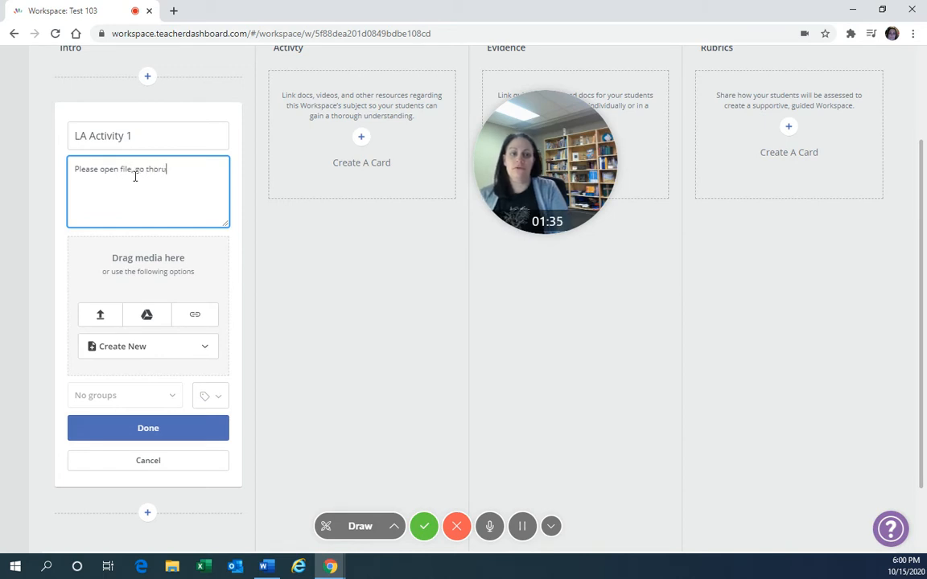
key(BackSpace)
key(BackSpace)
key(BackSpace)
key(BackSpace)
key(BackSpace)
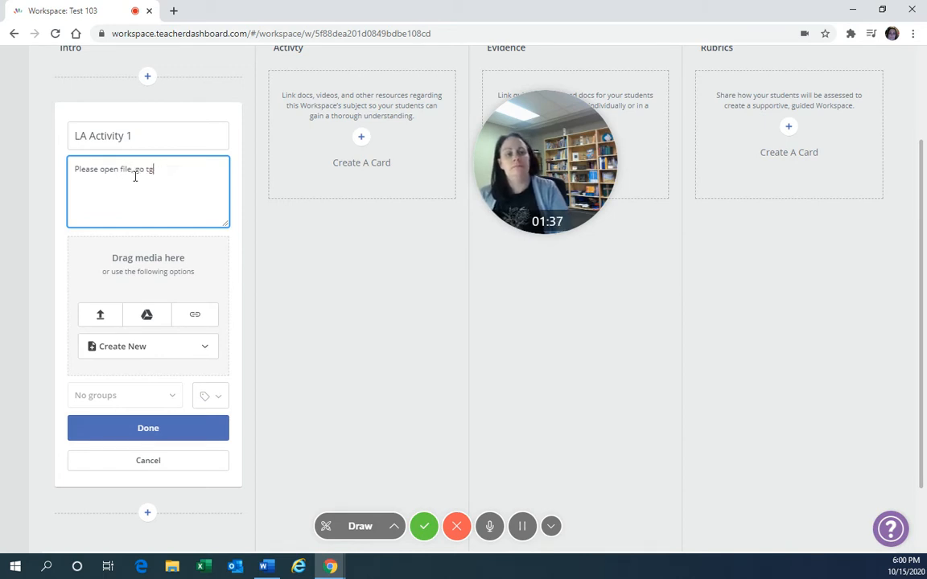
text(rough)
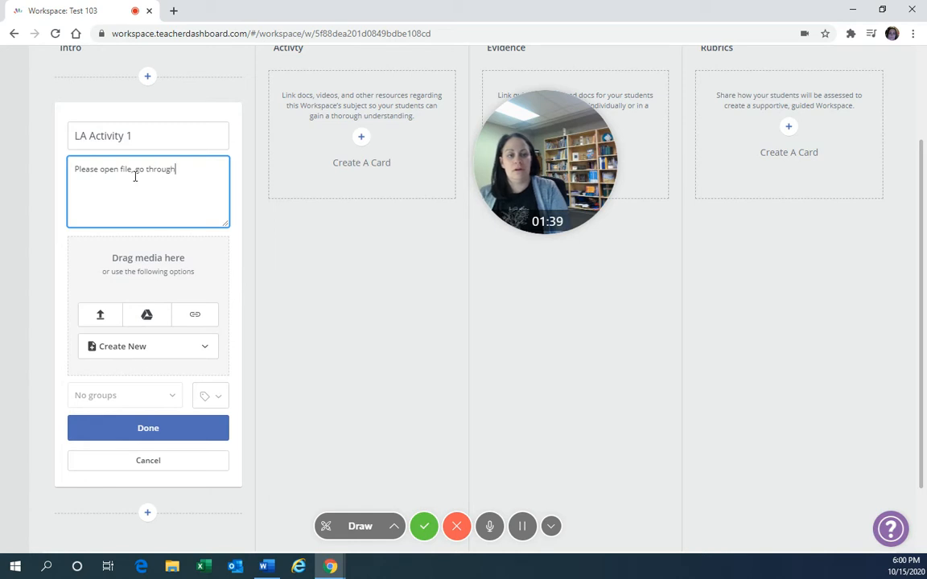
text( the slides)
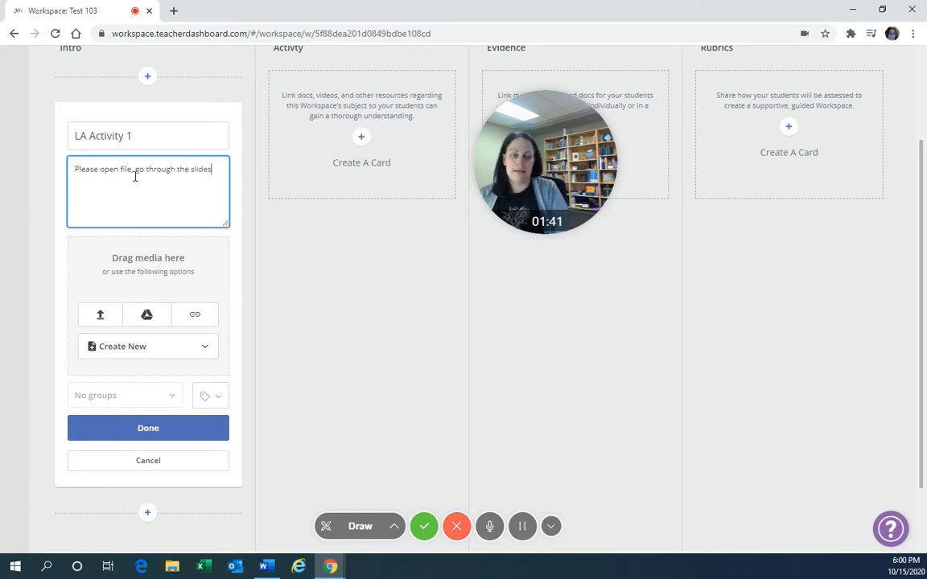
text(. Do the)
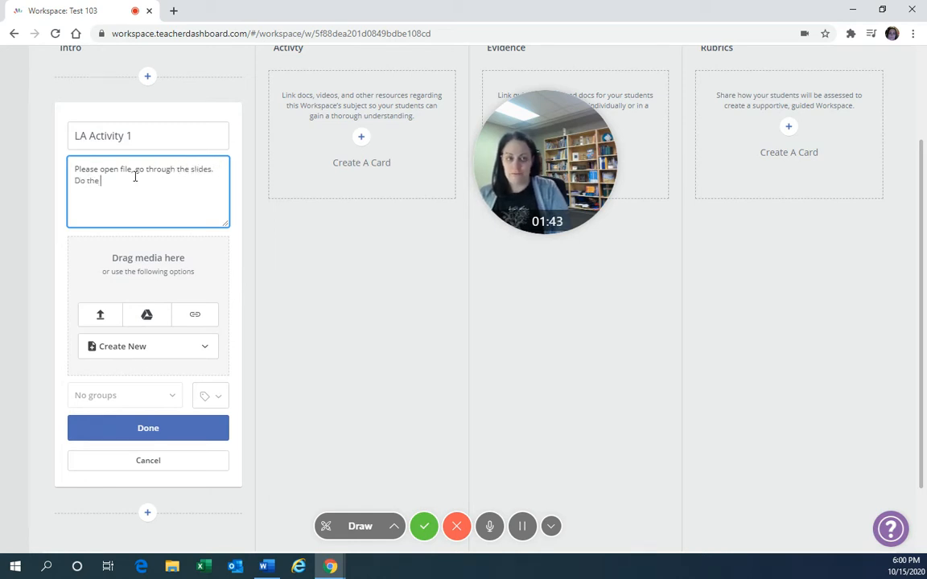
text( follown)
key(BackSpace)
text(g:)
key(Return)
key(Return)
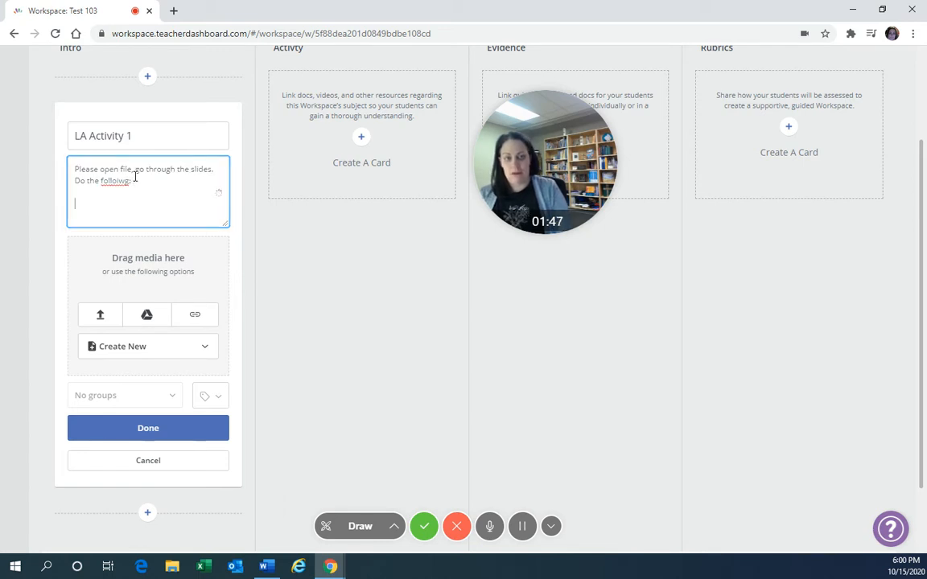
Step: Add "On pink slides have student read and air write." to the description and correct the misspelled word above it to "following"
text(On pink slikde n)
key(BackSpace)
key(BackSpace)
key(BackSpace)
key(BackSpace)
text(es)
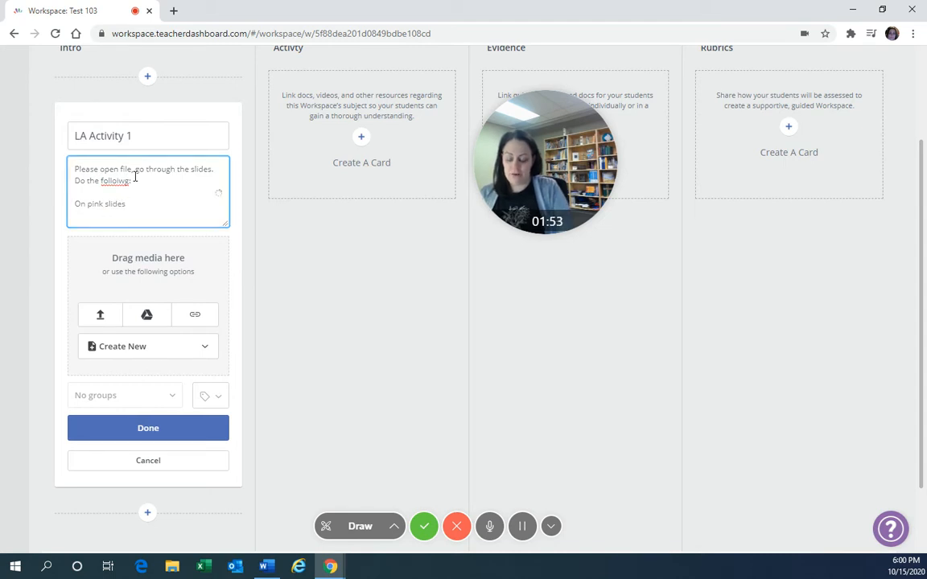
text( have stu)
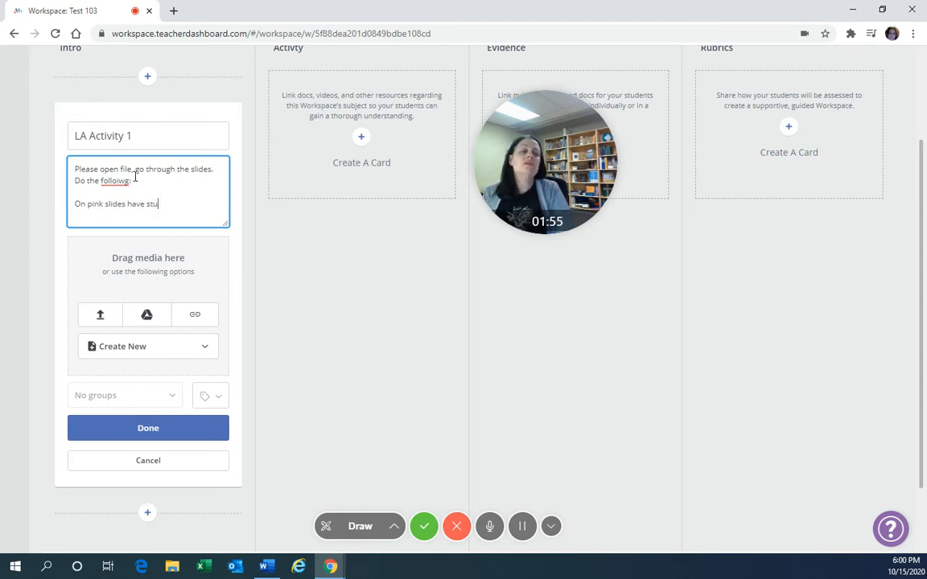
text(dent read and air)
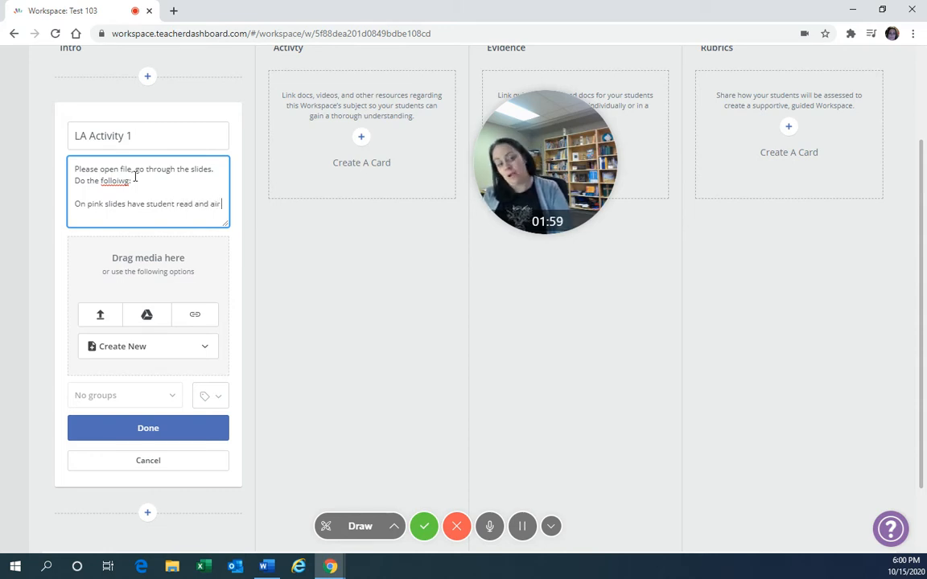
text( write.)
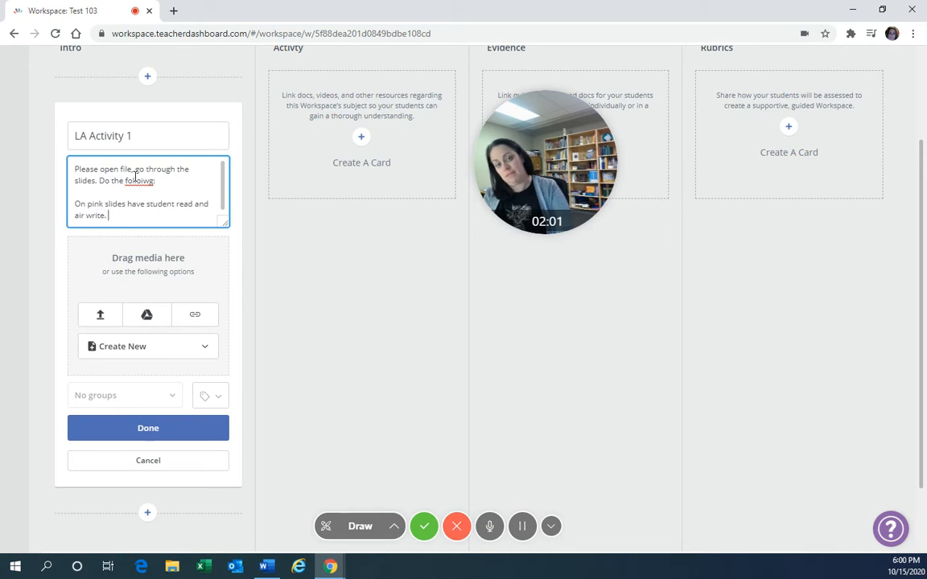
double_click(136, 179)
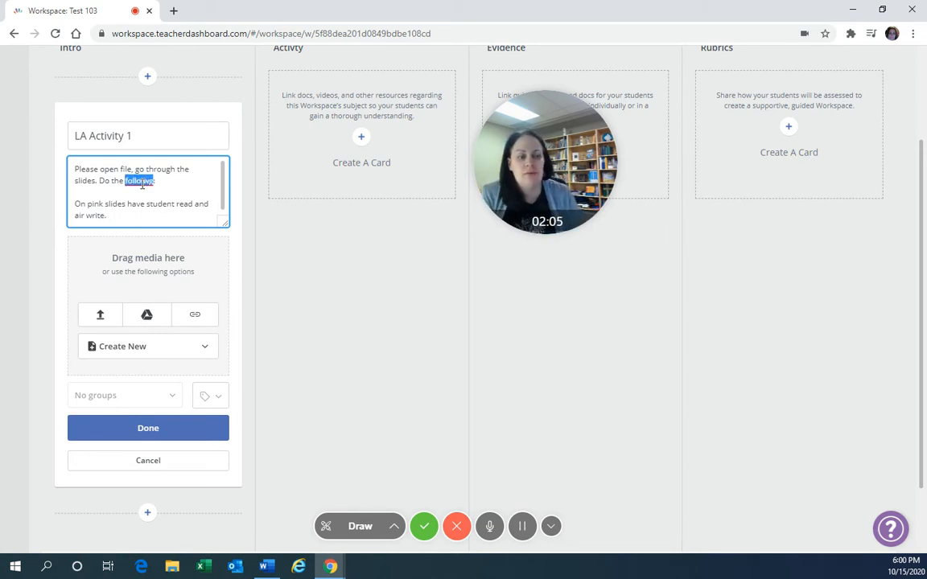
text(following:)
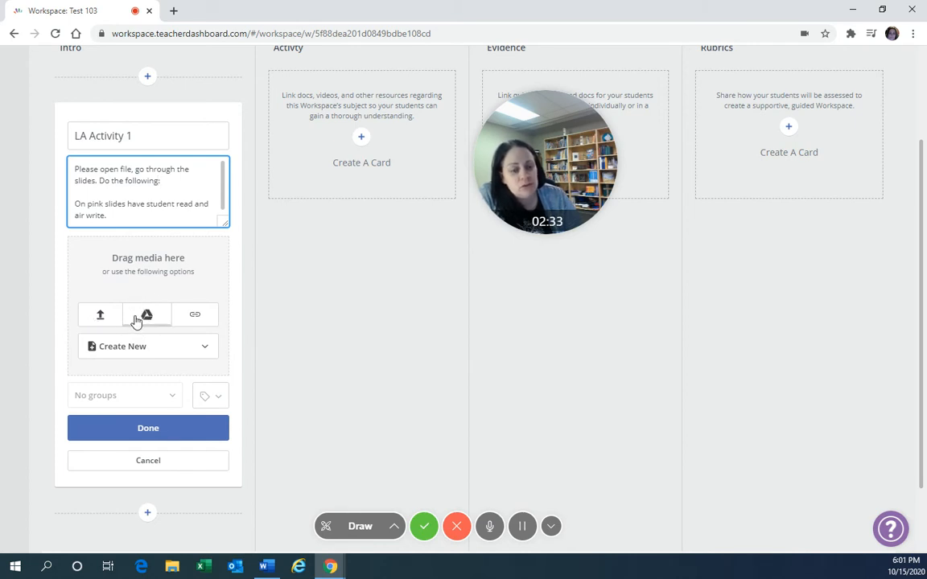
Step: Attach the First Grade Sight Words slides from the Grade 1 Sight Words folder in Google Drive and save the card
click(190, 347)
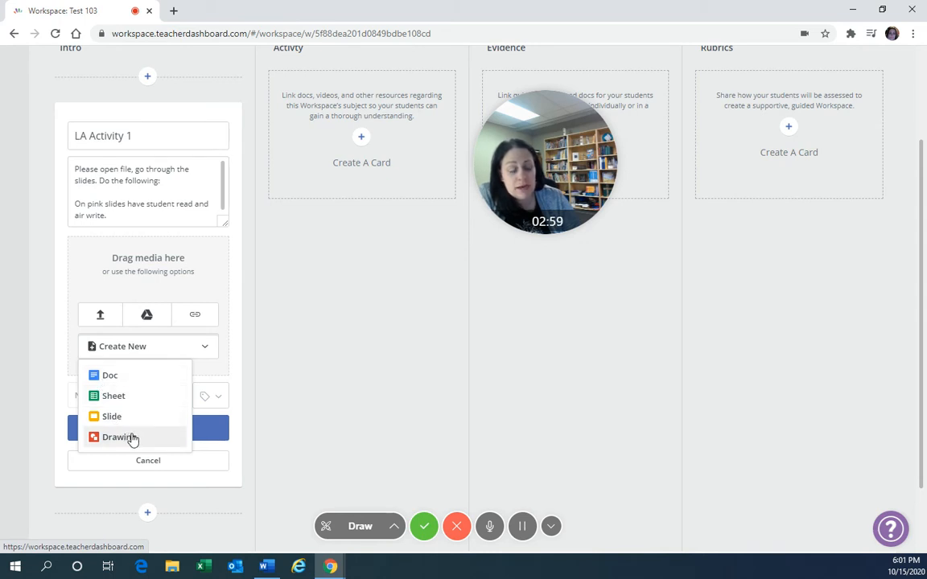
click(149, 317)
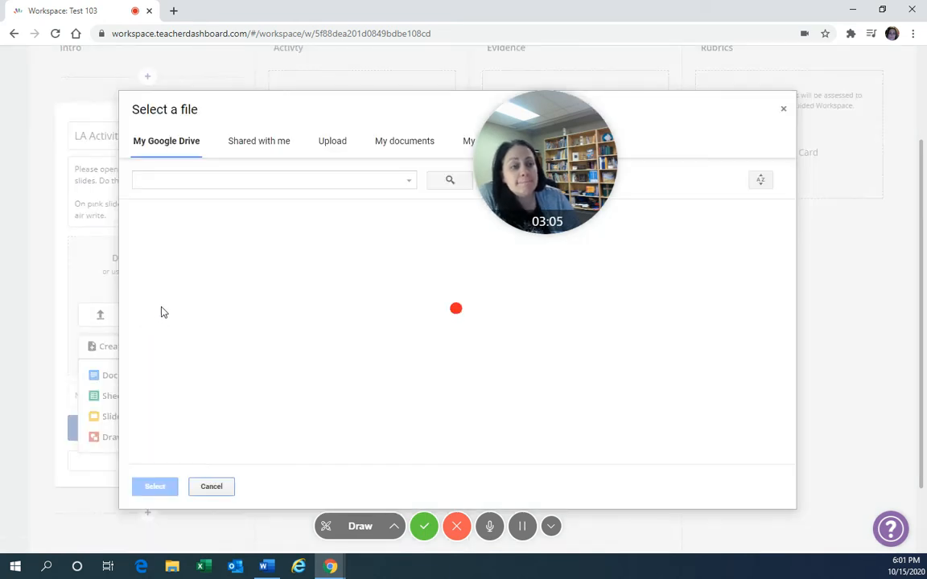
double_click(195, 250)
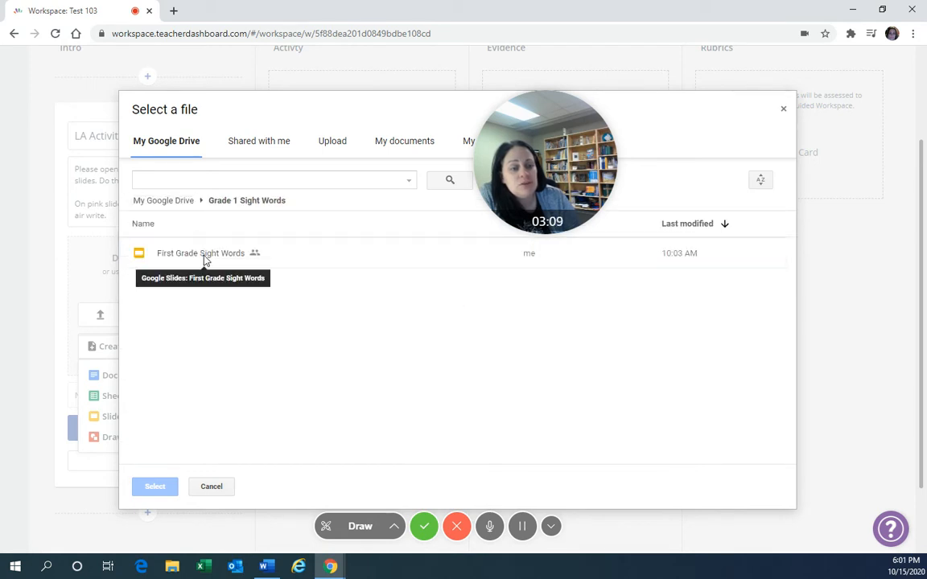
double_click(205, 256)
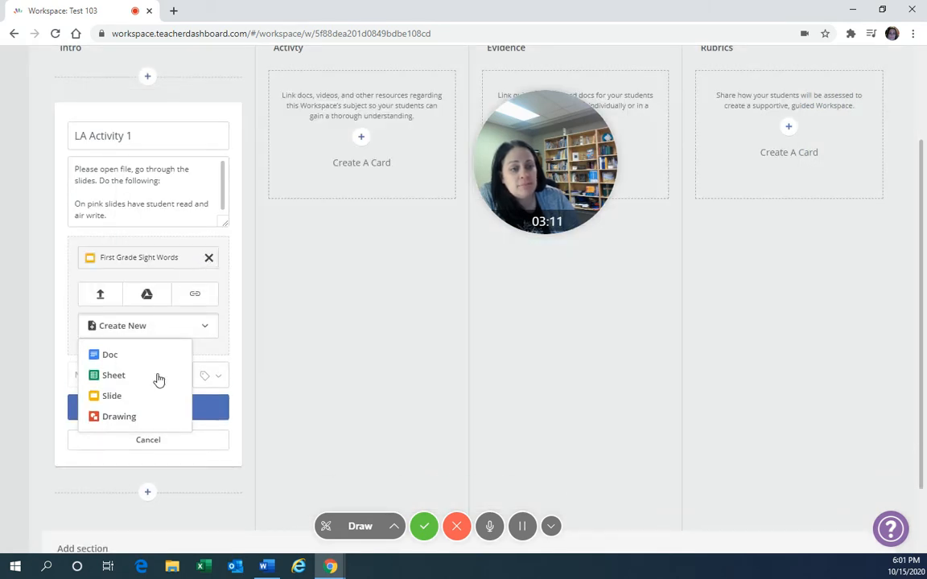
mouse_move(121, 263)
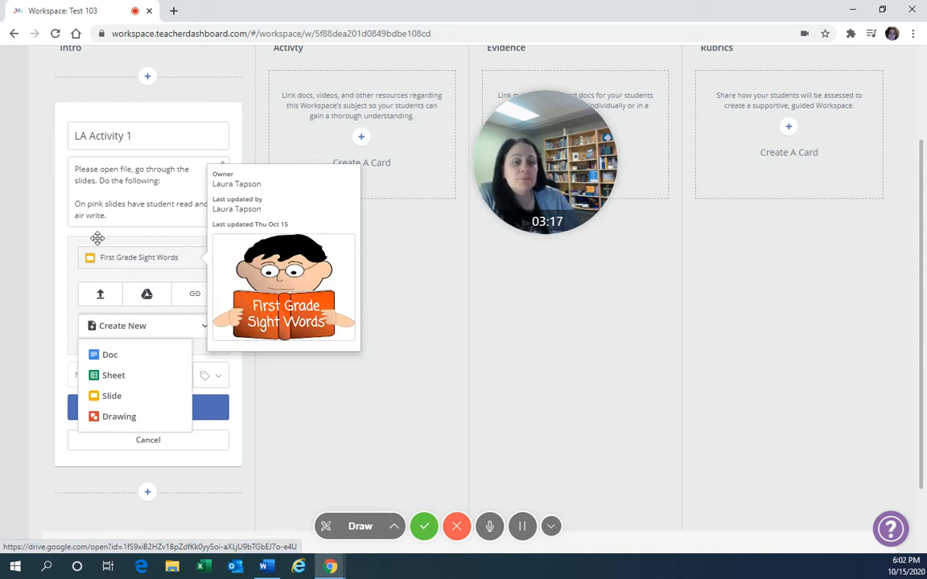
click(206, 331)
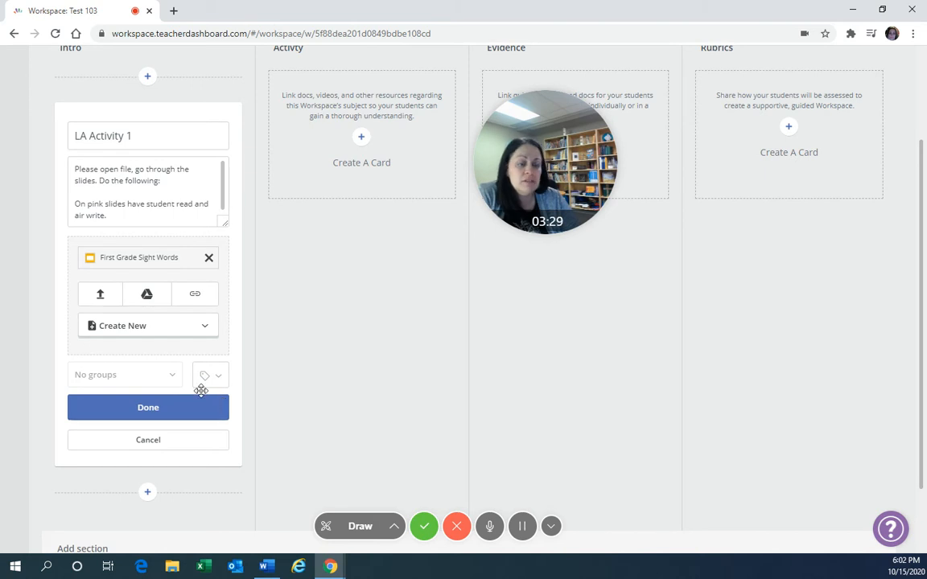
click(148, 408)
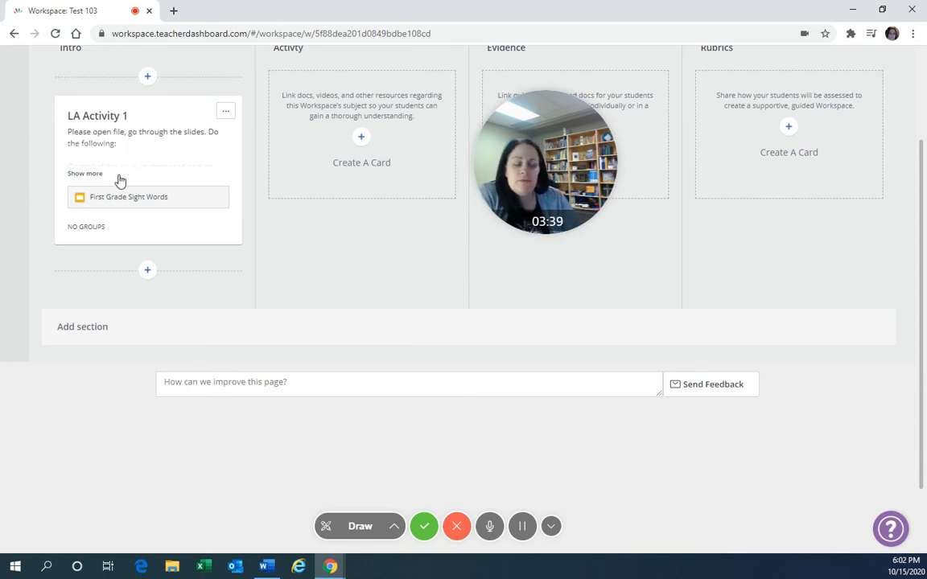
Step: Color the LA Activity 1 card dark blue, and reopen its details for review before saving it again
click(225, 113)
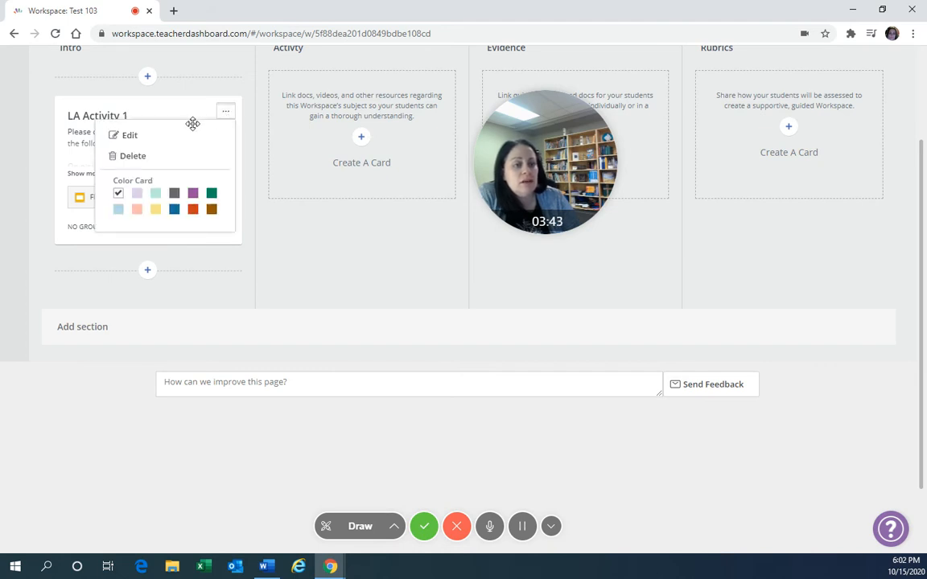
click(174, 211)
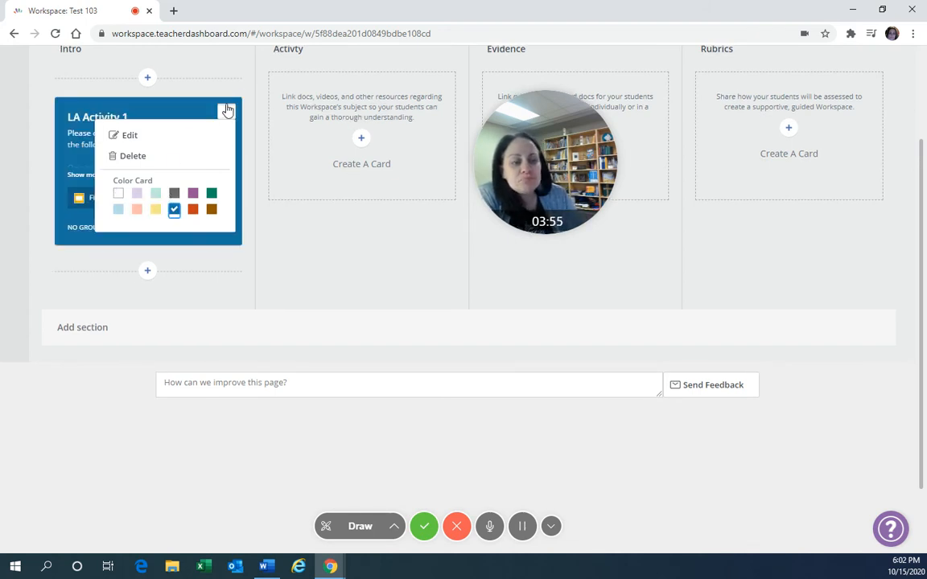
click(130, 139)
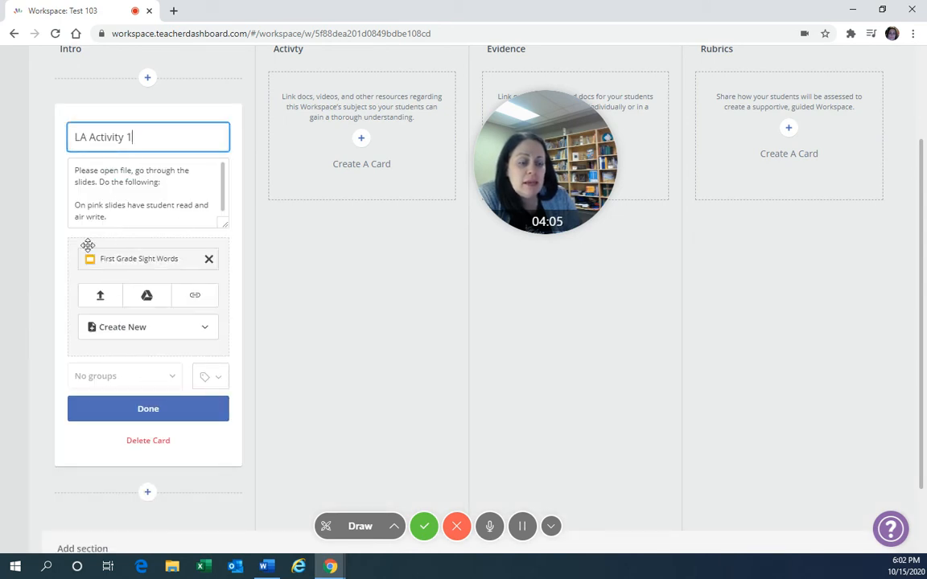
click(149, 411)
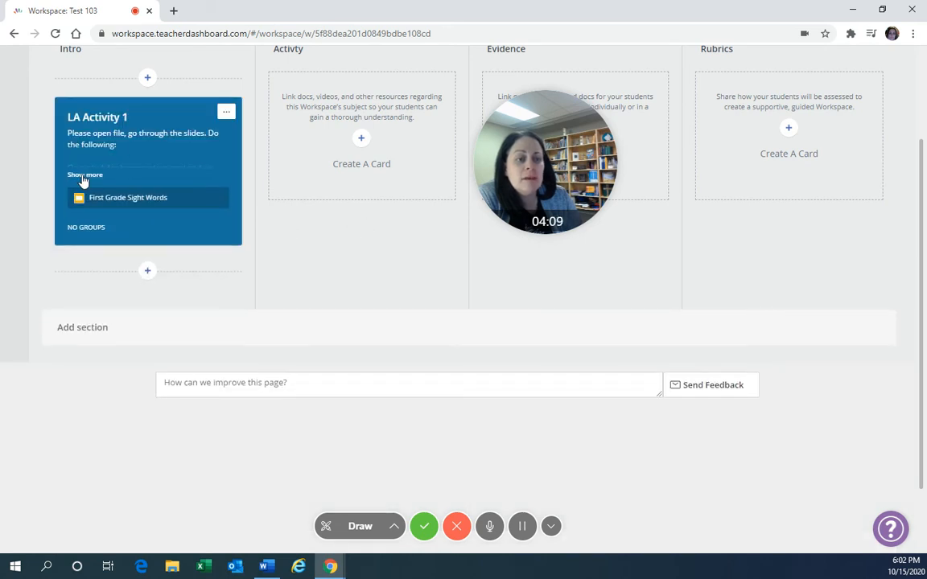
Step: Expand the card's full description and open the attached First Grade Sight Words slides
click(83, 176)
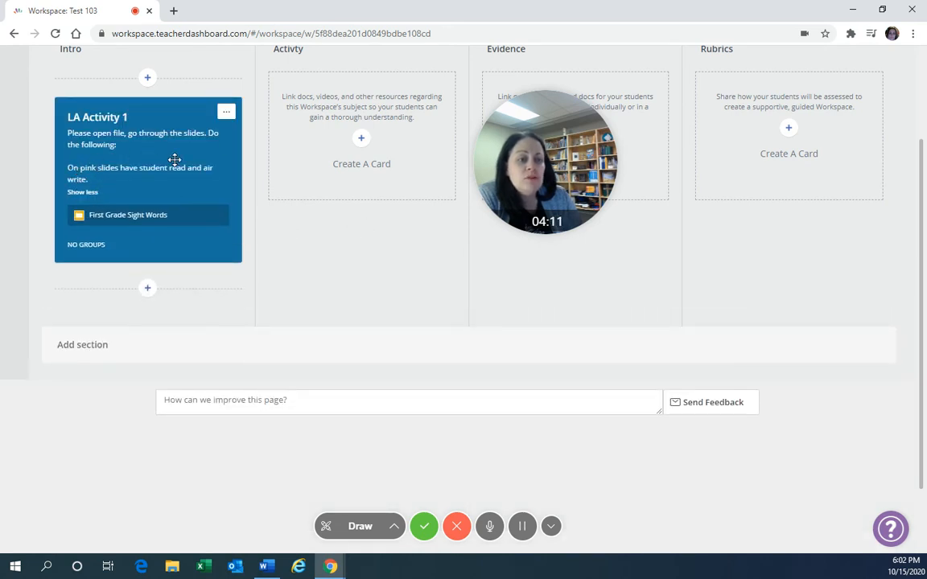
scroll(103, 152, down, 1)
scroll(103, 152, up, 1)
mouse_move(107, 223)
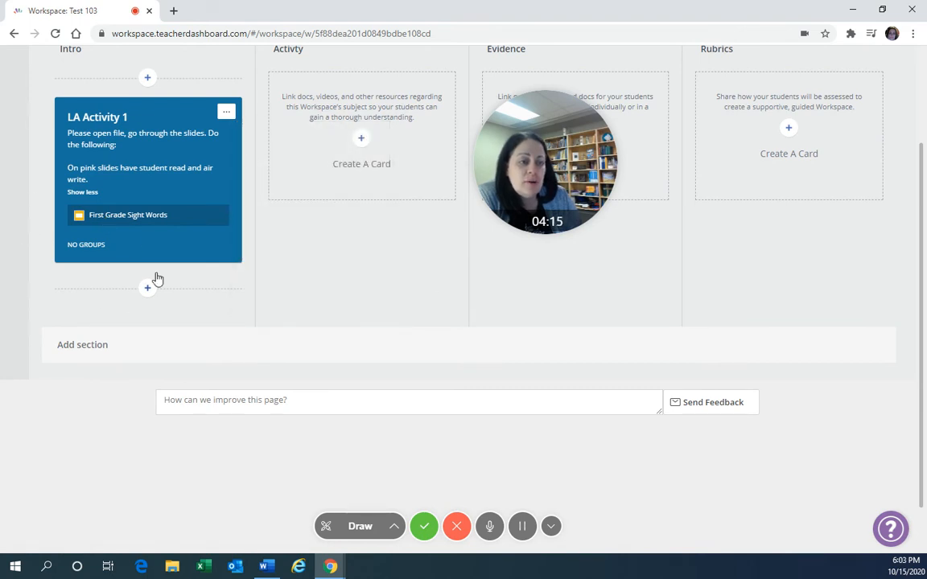
click(100, 217)
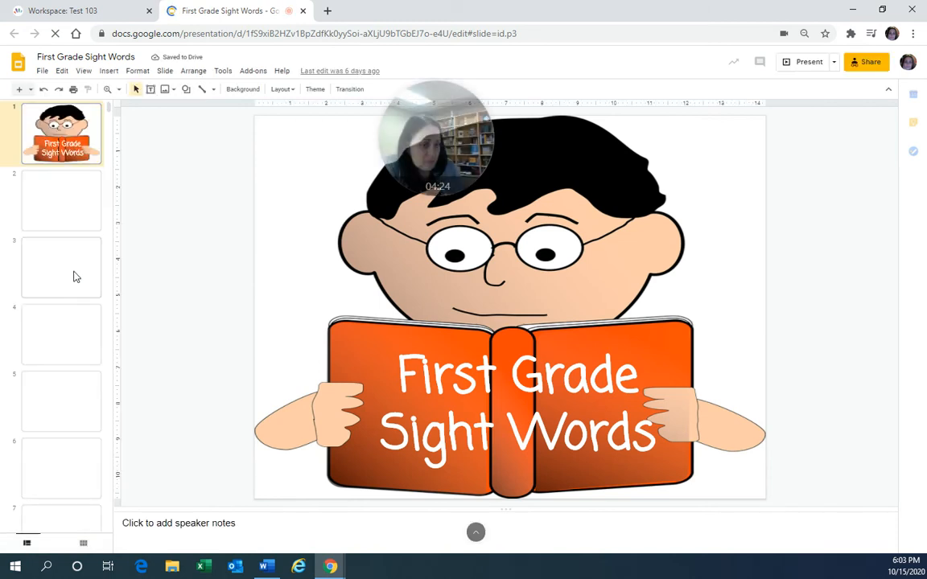
Step: View the fourth slide of the First Grade Sight Words presentation and return to the Test 103 workspace
click(60, 336)
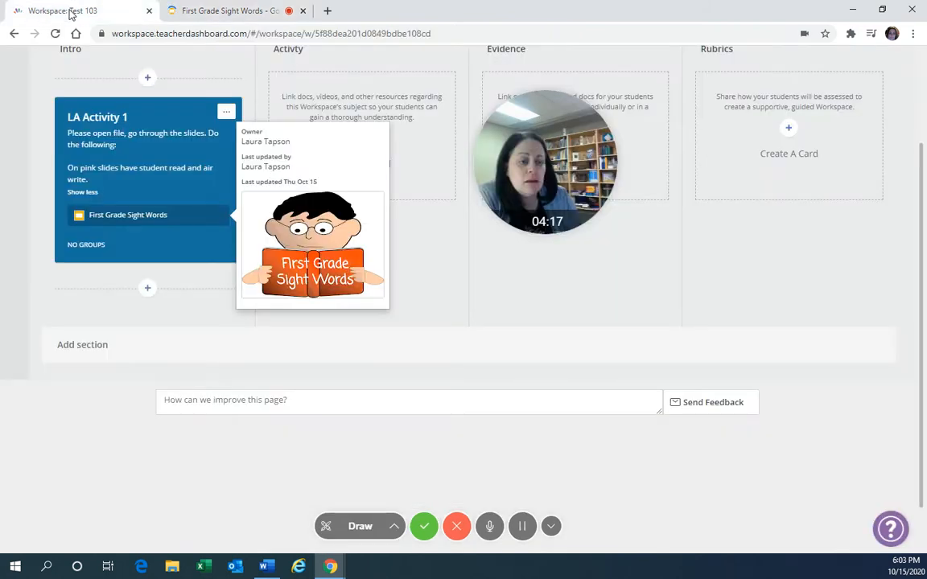
click(69, 9)
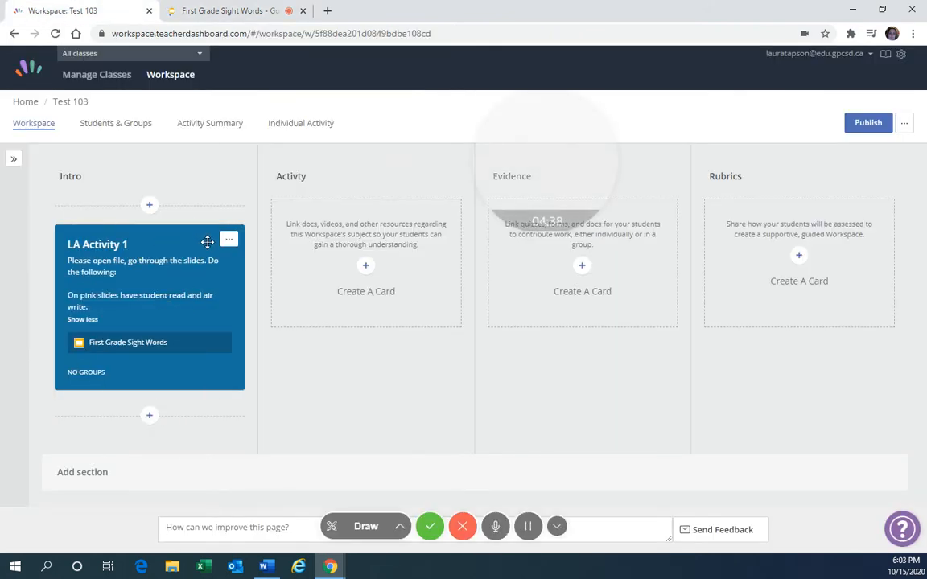
mouse_move(149, 348)
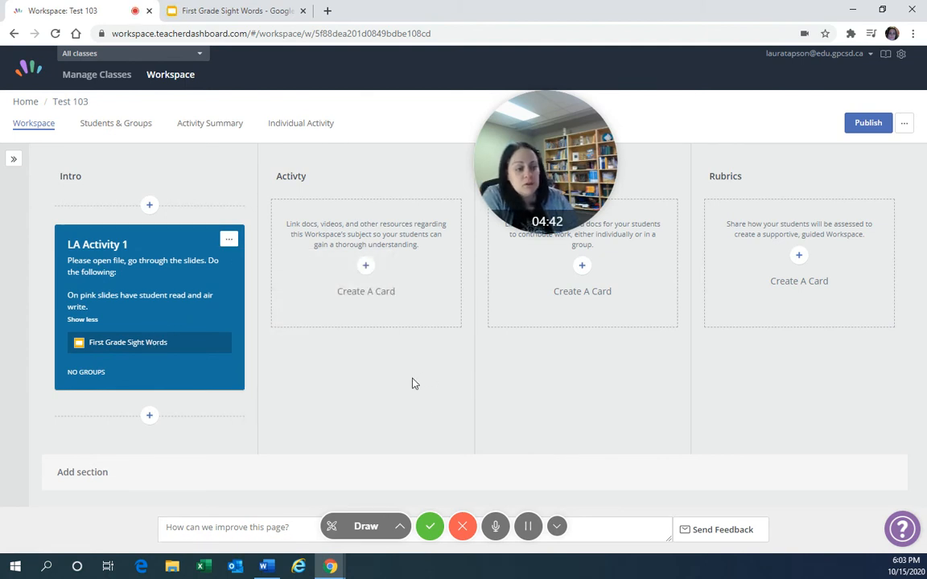
Step: Start a new Intro card below LA Activity 1 and attach AB 10 Theme 3.doc from the AB 10 folder in Google Drive
click(168, 413)
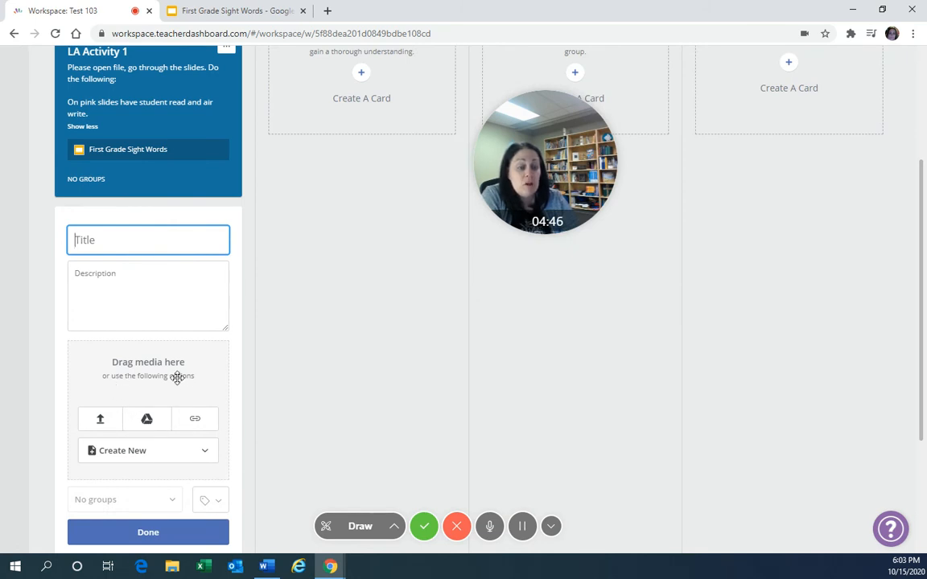
click(142, 421)
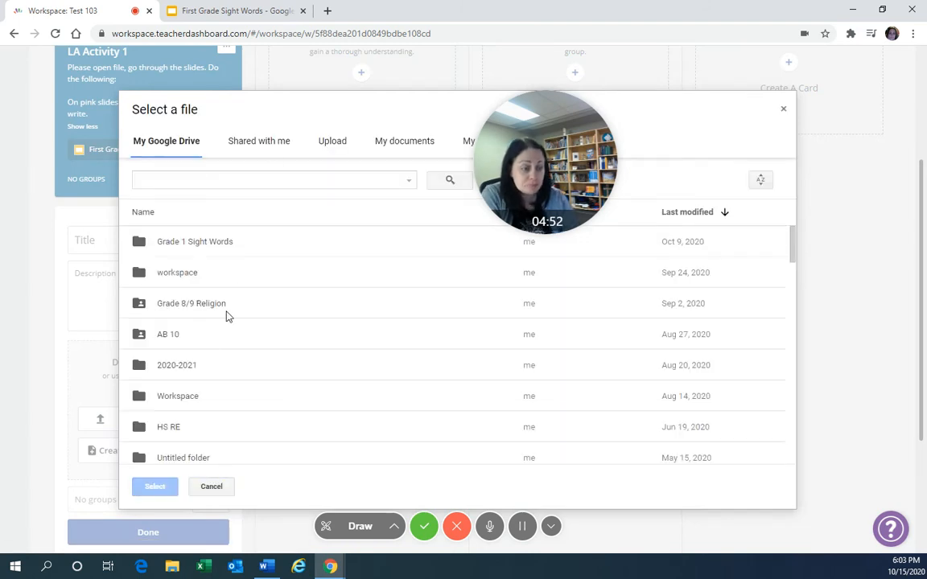
double_click(205, 338)
click(225, 284)
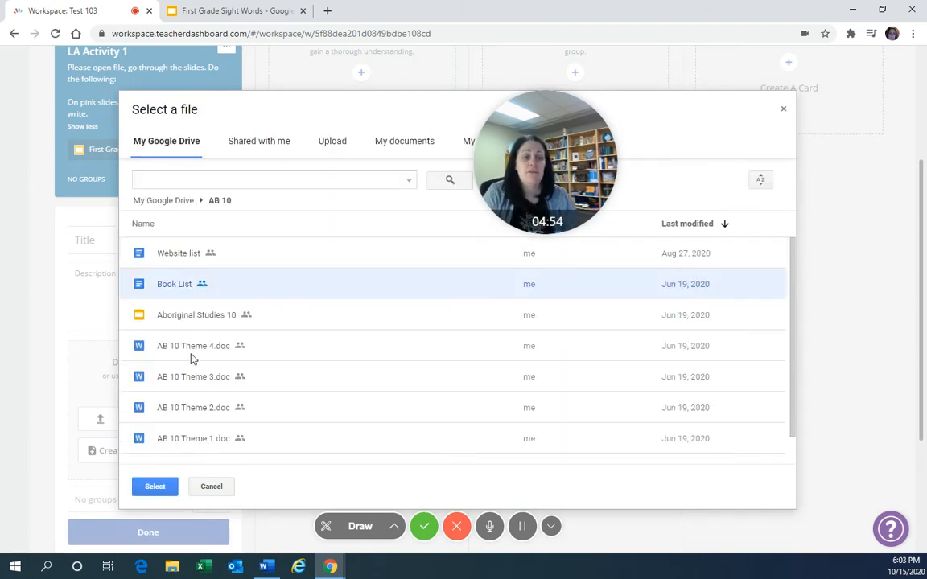
click(194, 373)
click(156, 487)
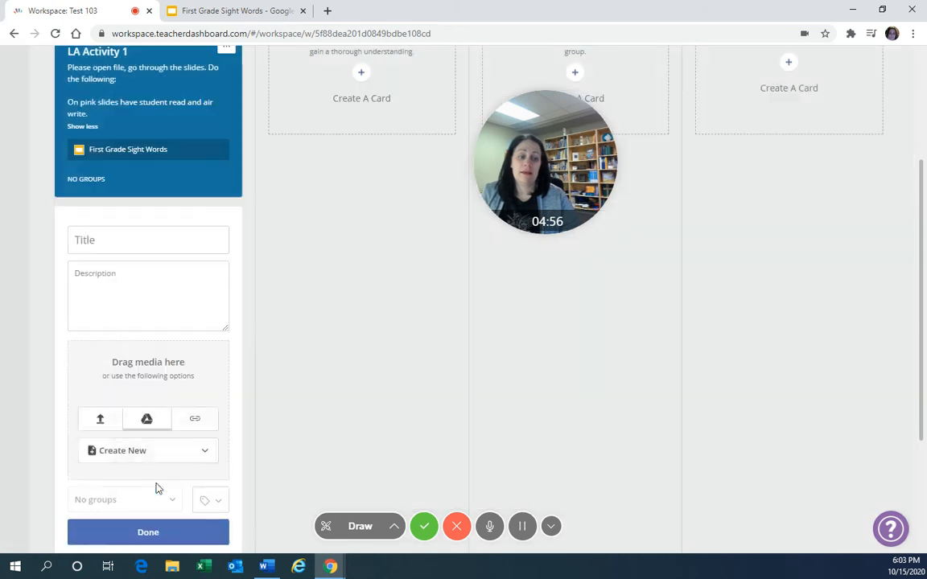
Step: Attach the September Rel PD (Responses) spreadsheet from the 2020-2021 folder in Google Drive as the card's second file
click(145, 403)
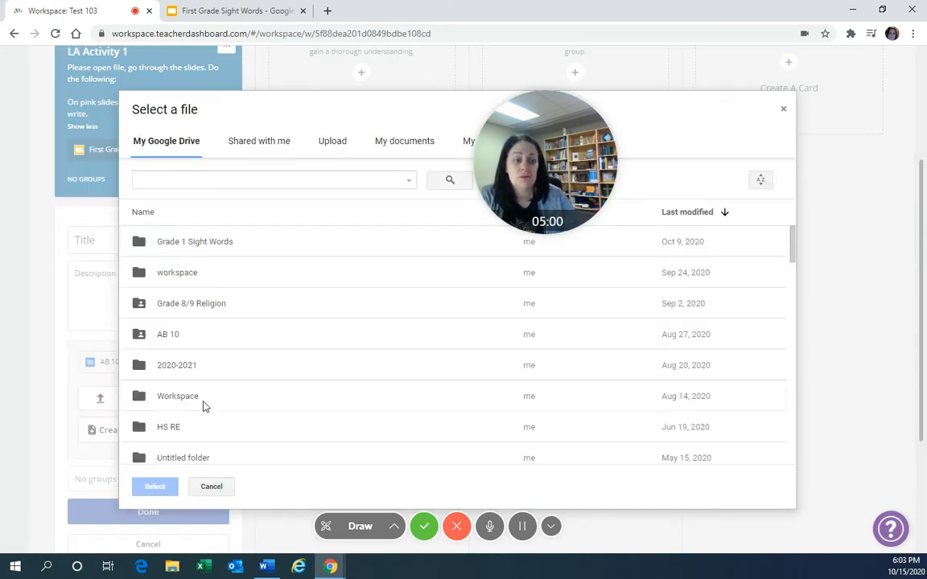
double_click(195, 367)
double_click(206, 322)
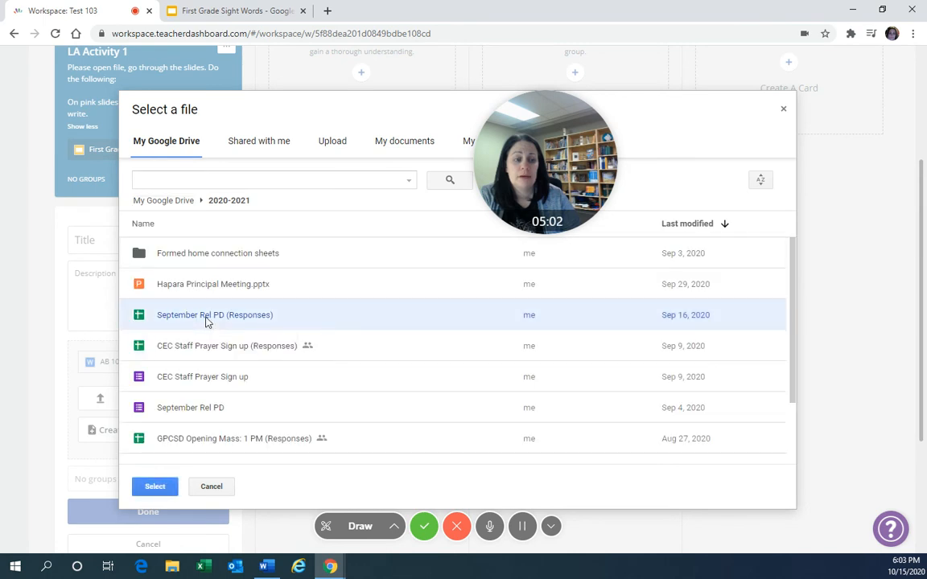
Step: Title the new Intro card "test", save it, and preview its September Rel PD (Responses) attachment
click(110, 239)
text(test)
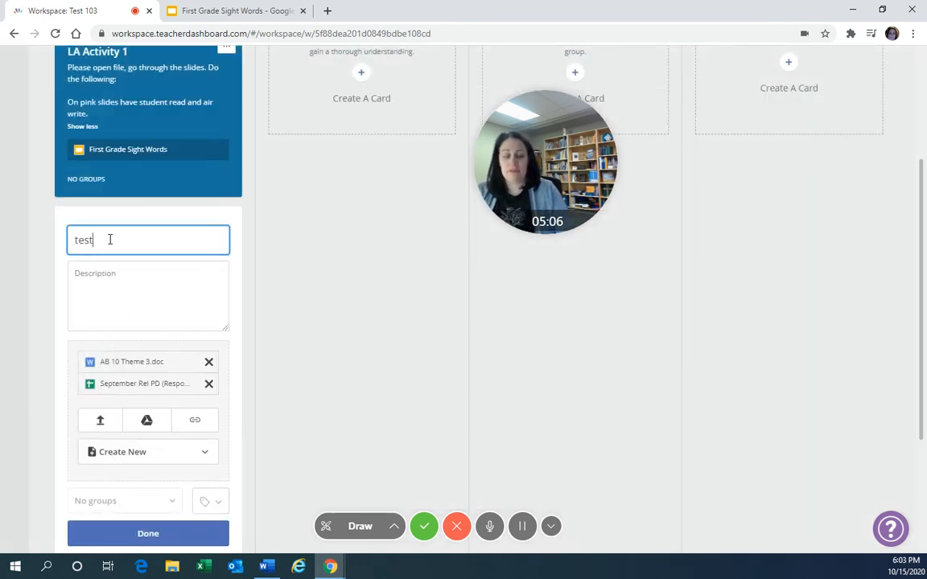
click(138, 535)
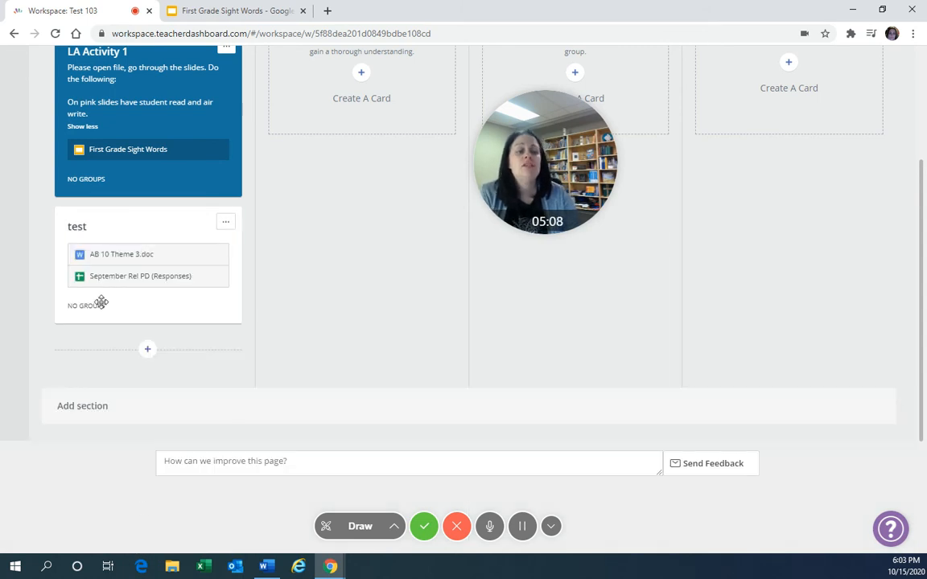
mouse_move(111, 275)
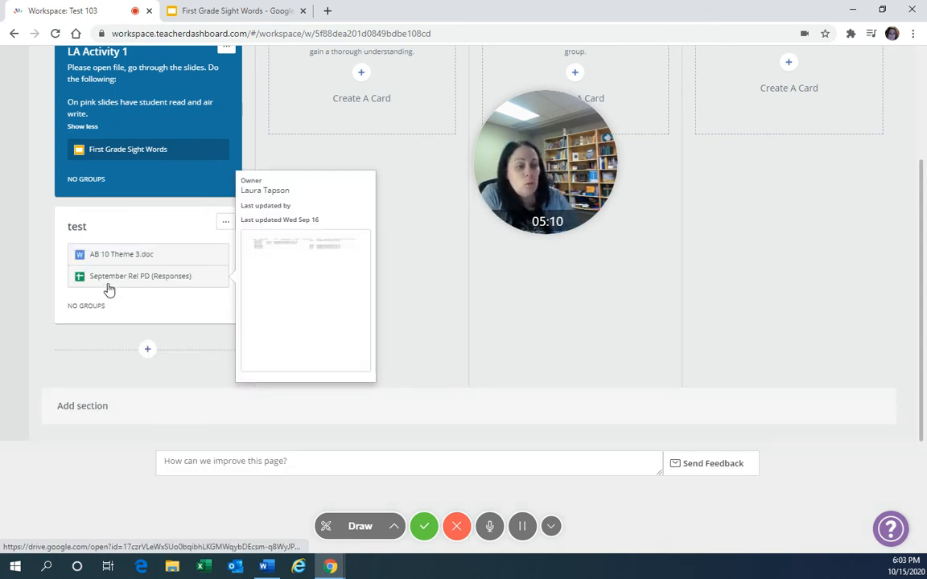
Step: Start an Evidence card titled "Check in" and review its sharing, start date and due date options
scroll(405, 321, up, 3)
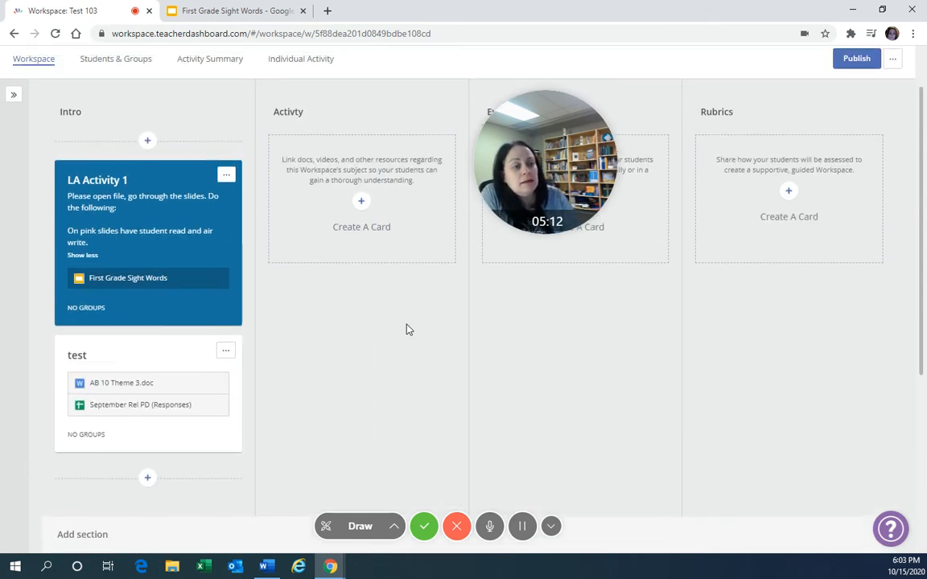
drag(519, 126, 349, 81)
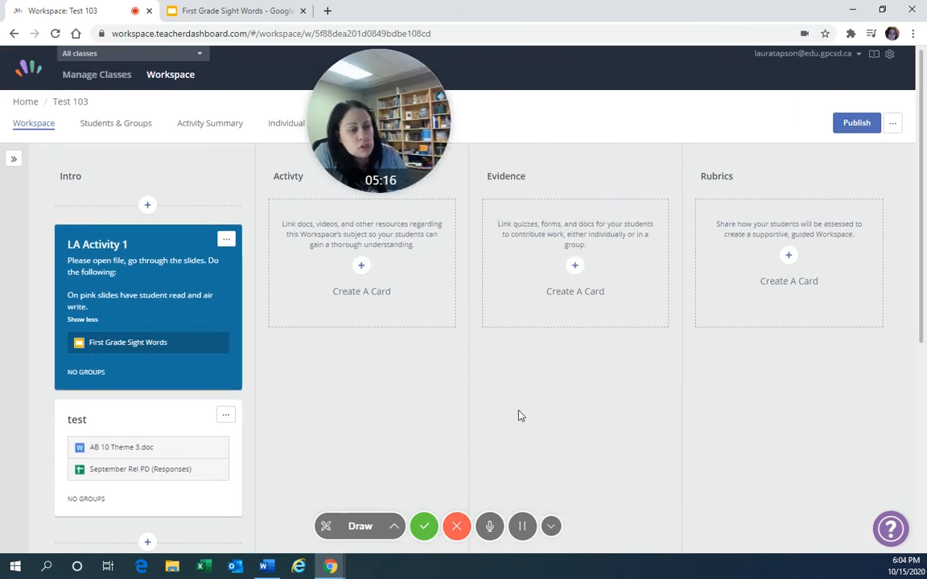
click(576, 271)
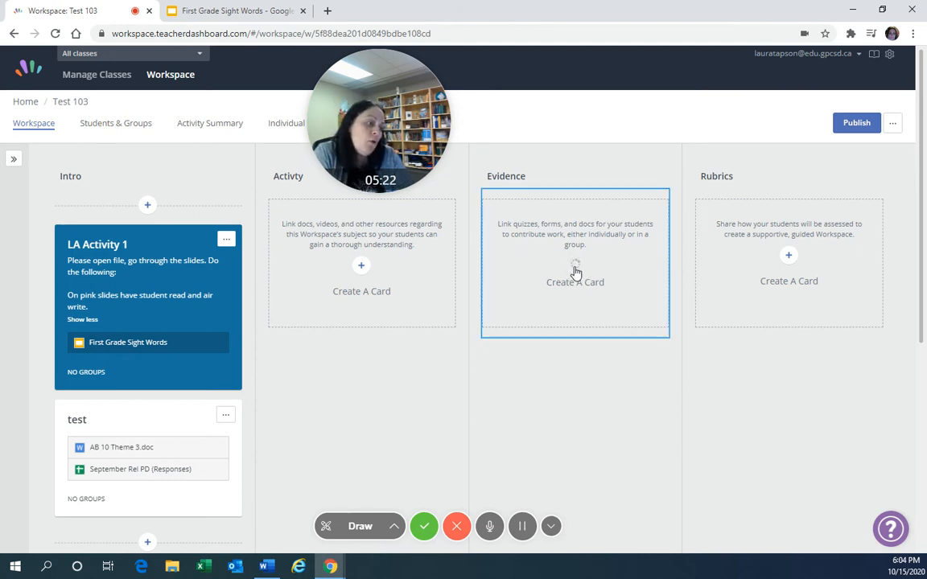
scroll(576, 270, down, 2)
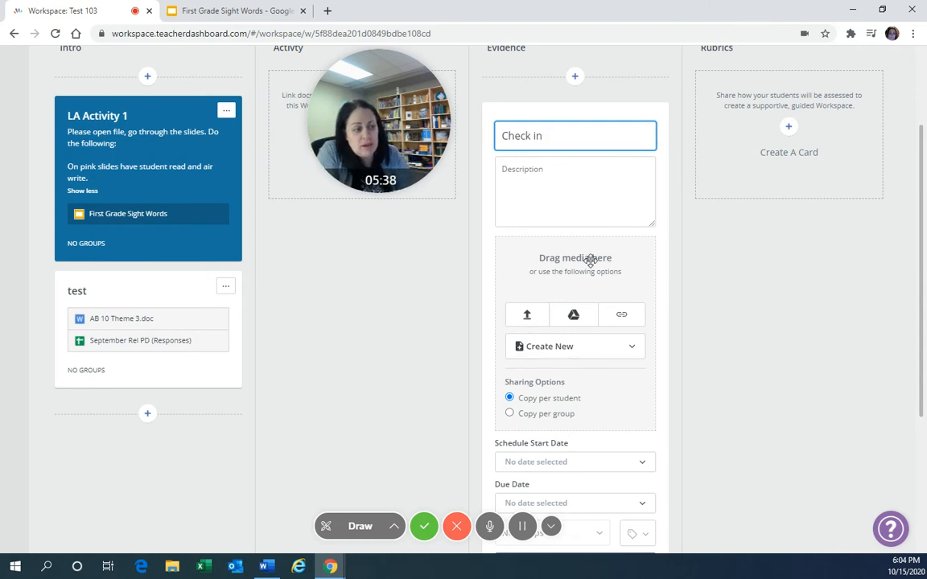
scroll(572, 279, down, 2)
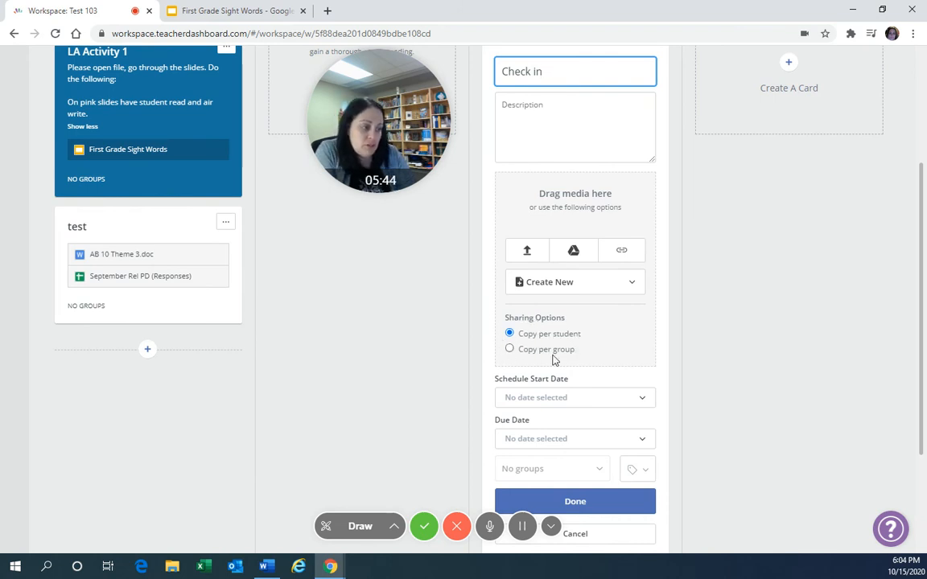
scroll(566, 350, up, 3)
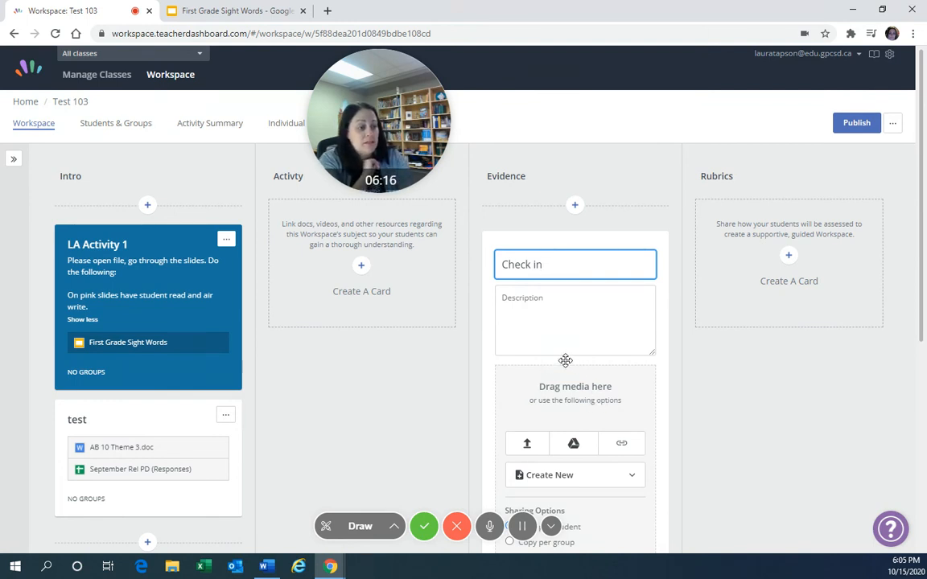
scroll(542, 371, down, 3)
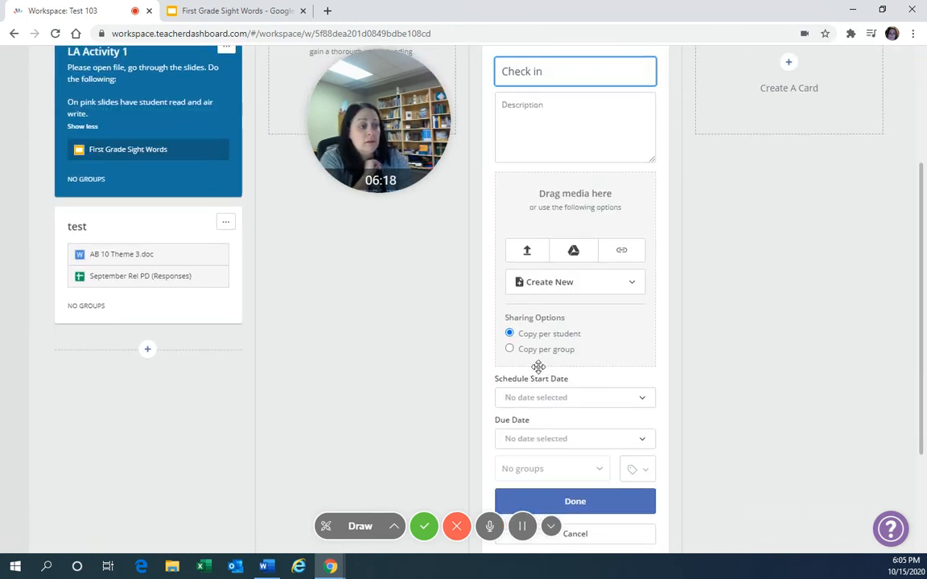
scroll(537, 354, up, 1)
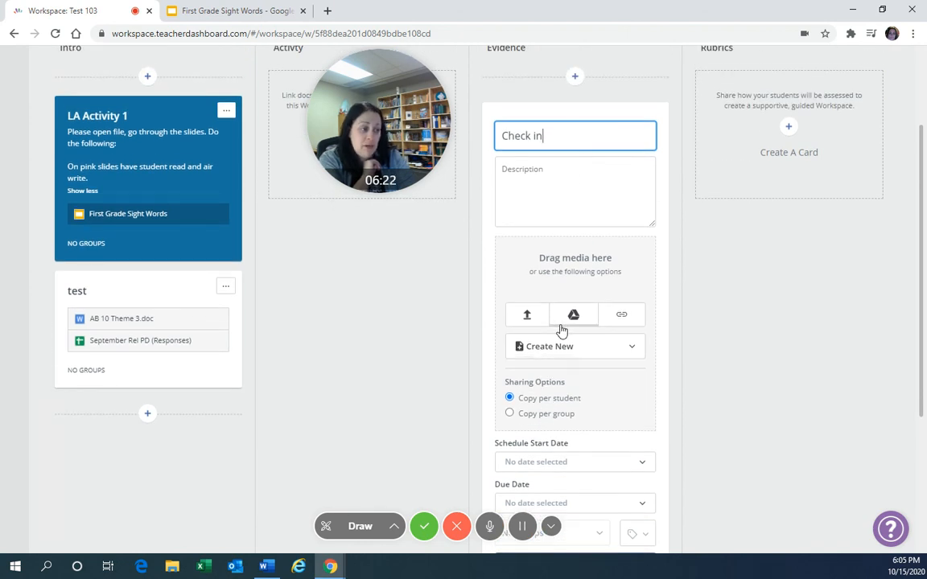
Step: Attach the latest RS_35_In_Search_of_the_Good_Text Google Doc from the High School Text folder in Google Drive and save the Check in card
click(565, 326)
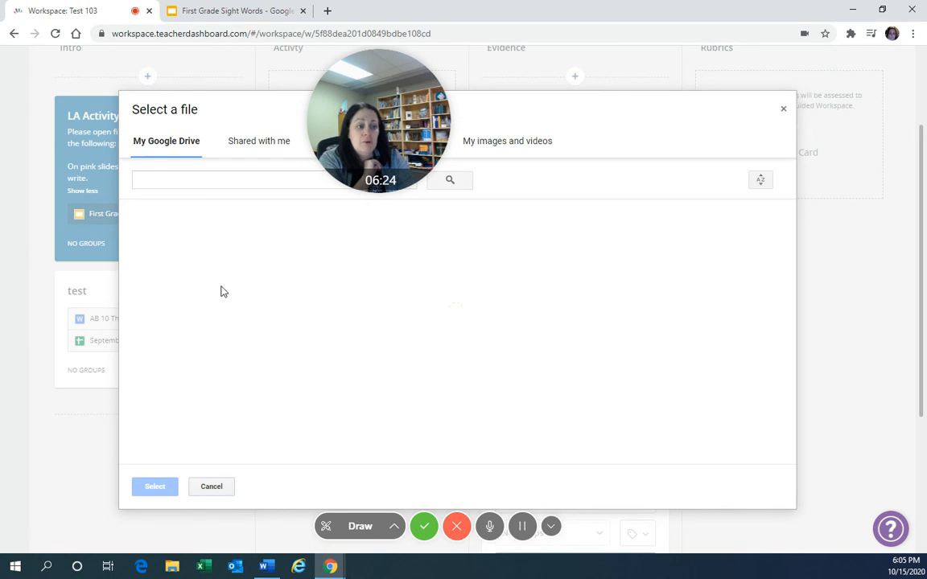
scroll(211, 334, down, 5)
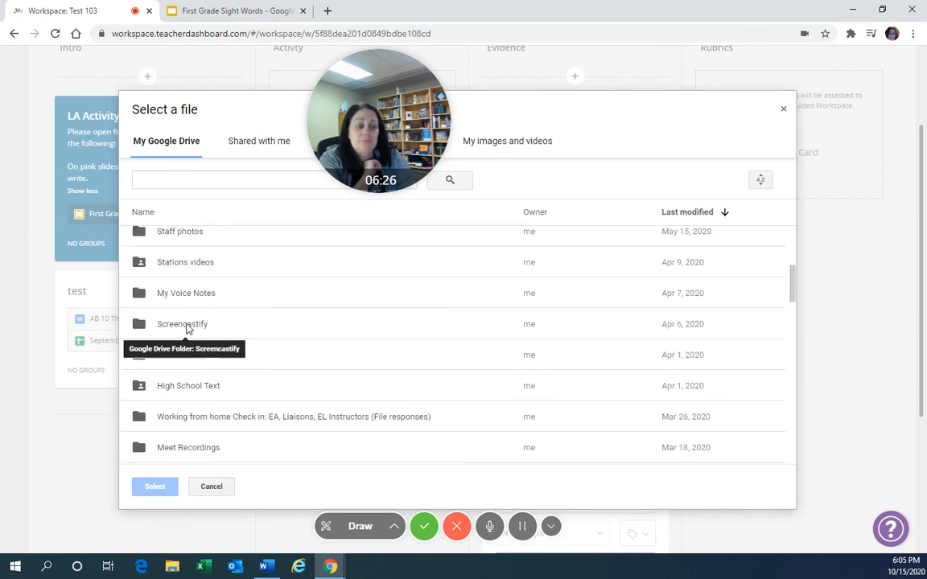
double_click(187, 326)
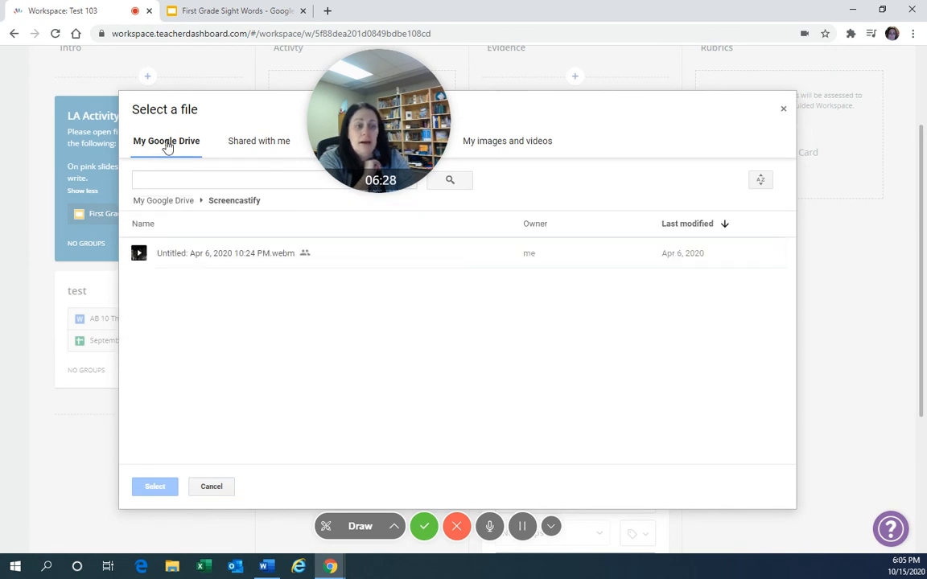
click(161, 199)
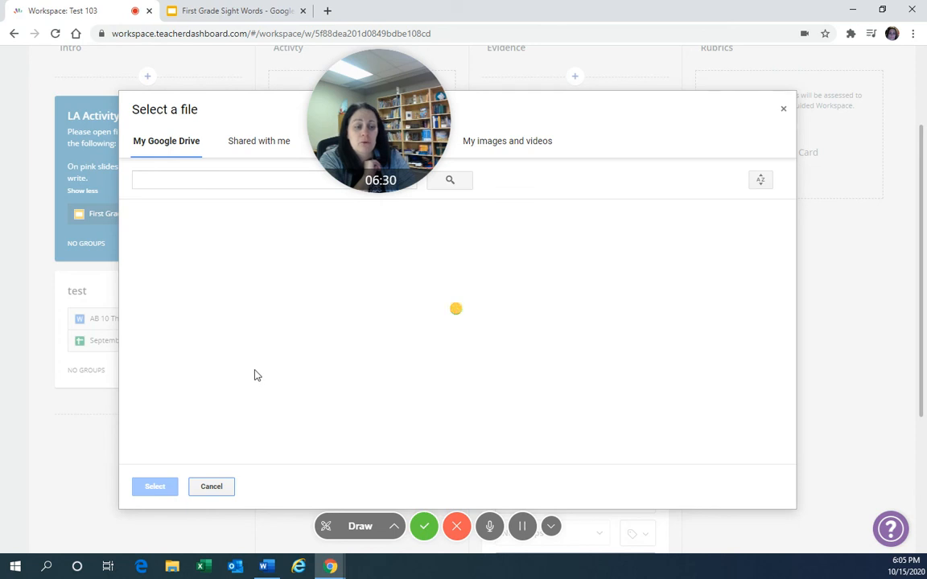
scroll(254, 375, down, 4)
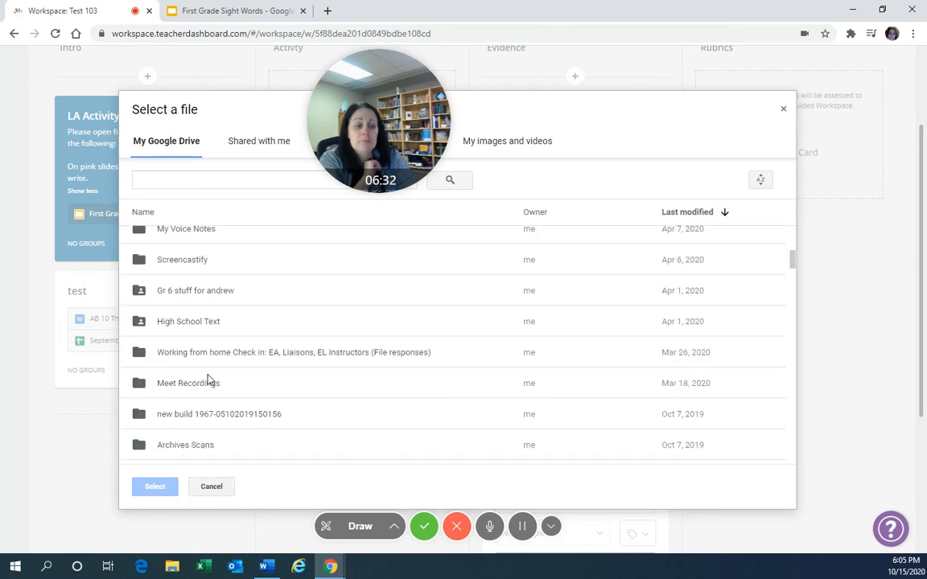
double_click(183, 323)
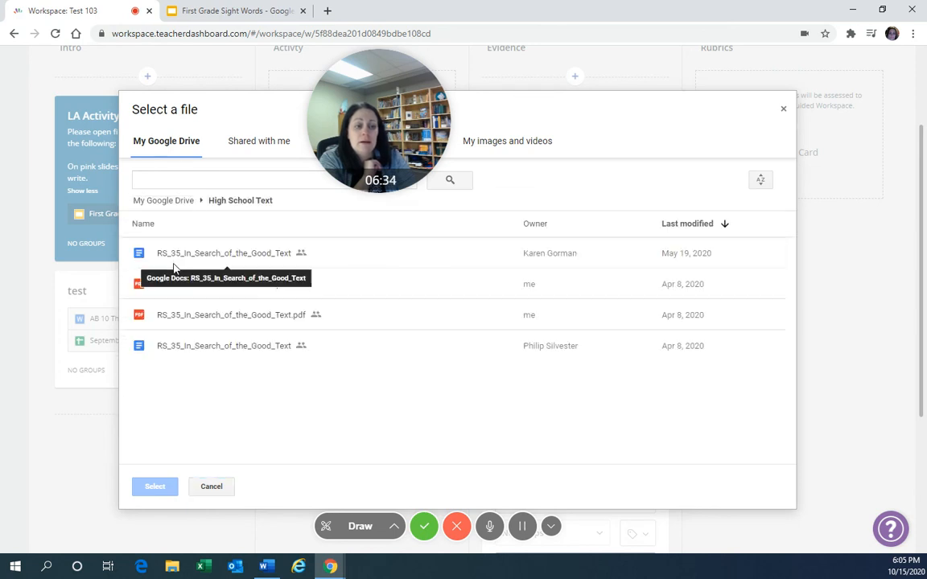
double_click(182, 256)
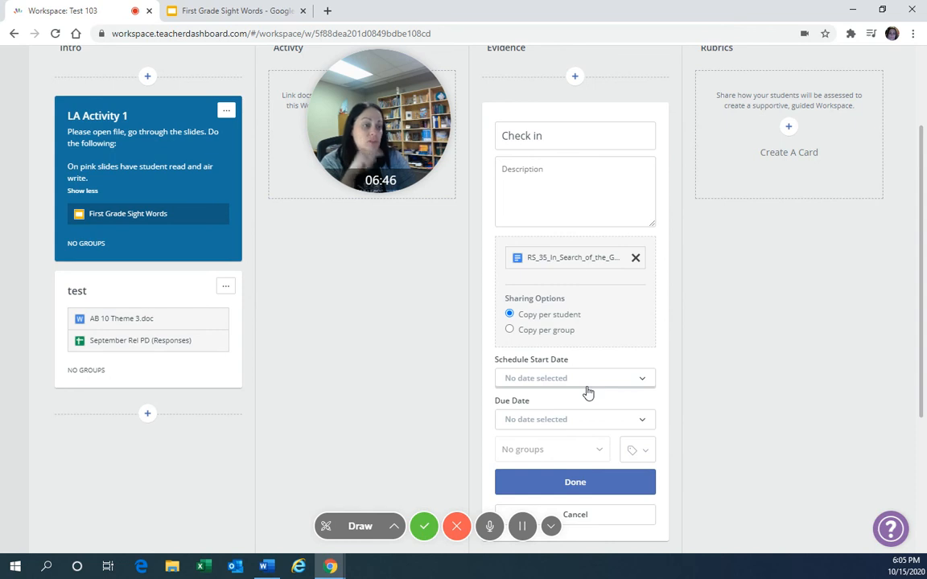
click(591, 484)
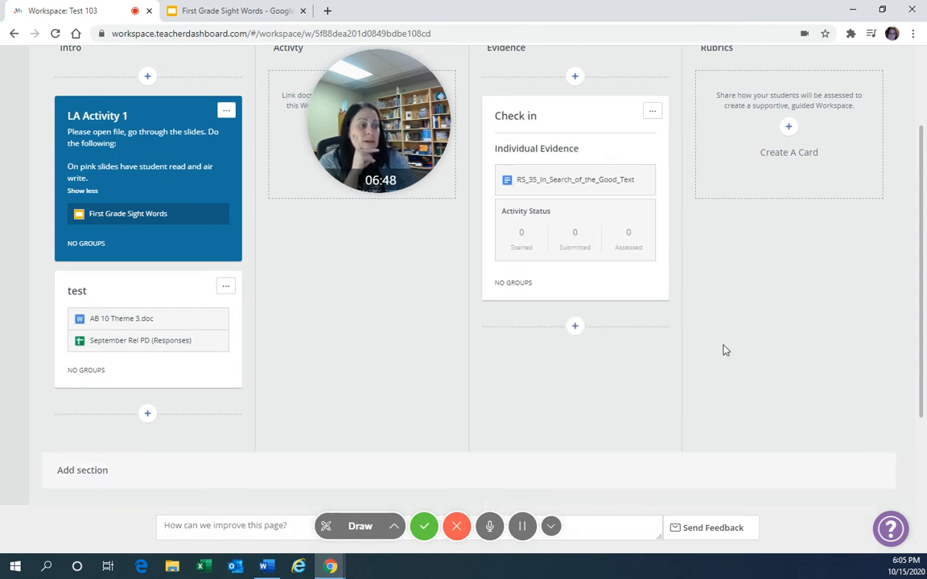
click(574, 328)
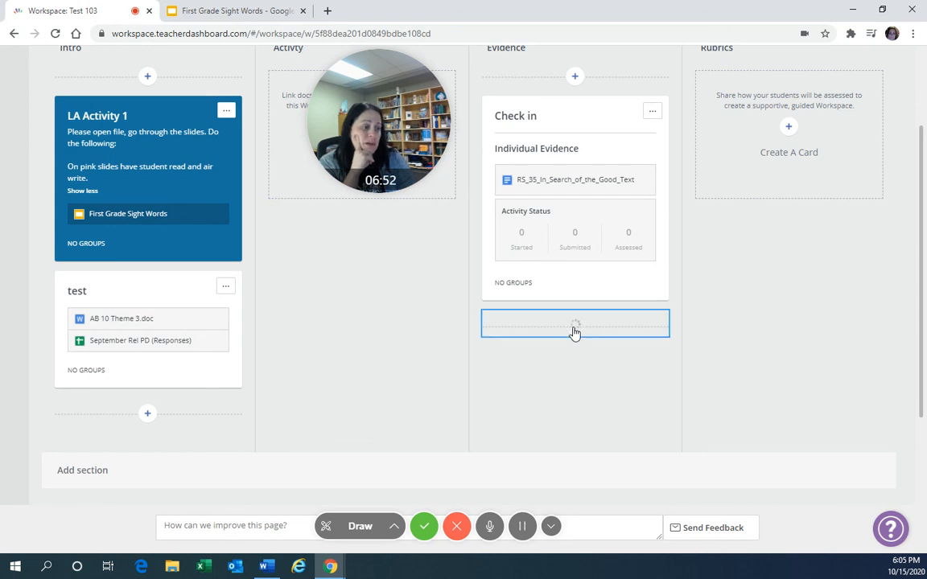
click(330, 356)
scroll(410, 352, up, 4)
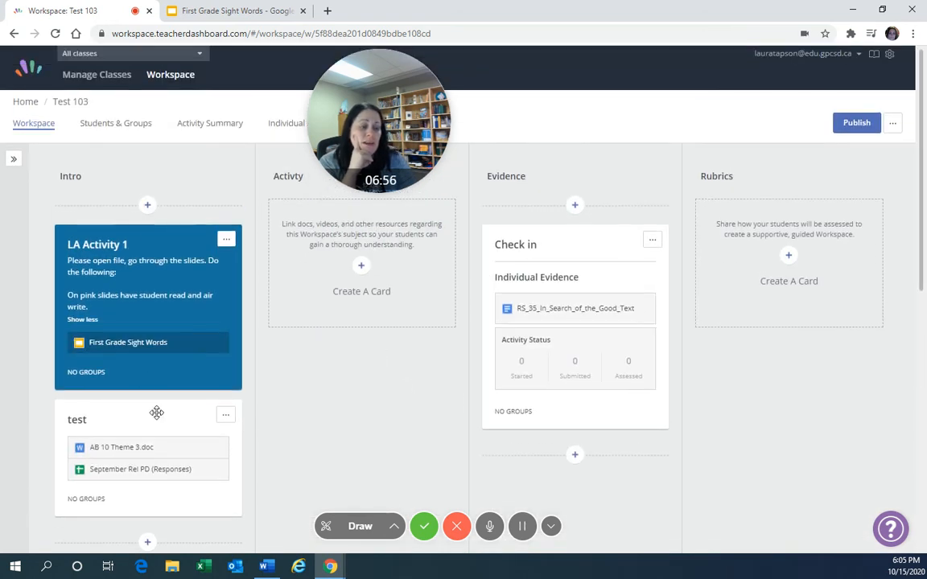
scroll(297, 423, down, 2)
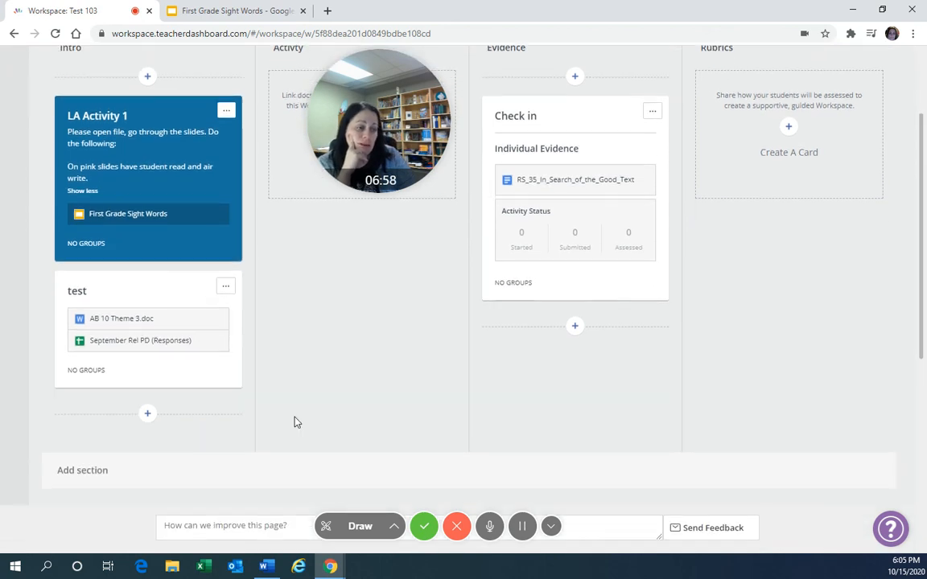
scroll(369, 311, up, 2)
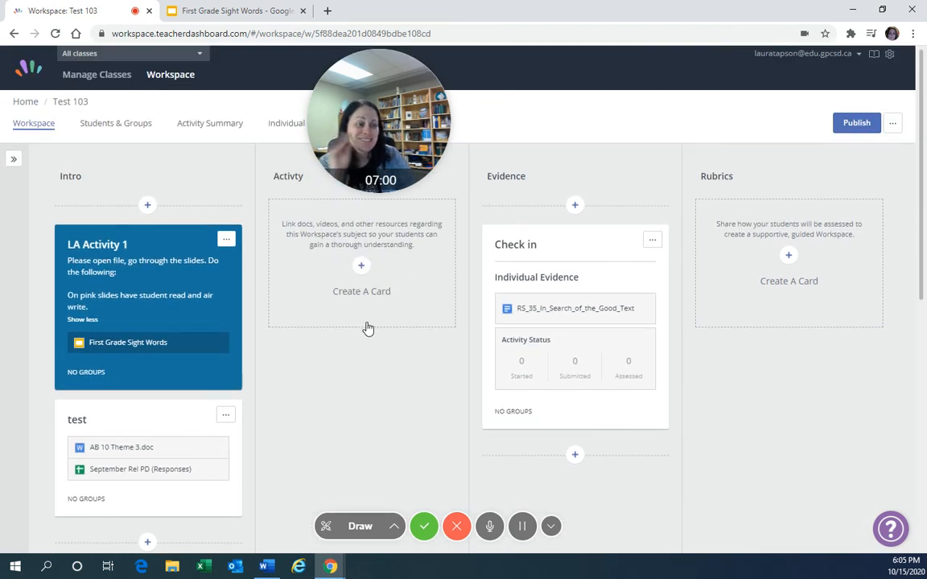